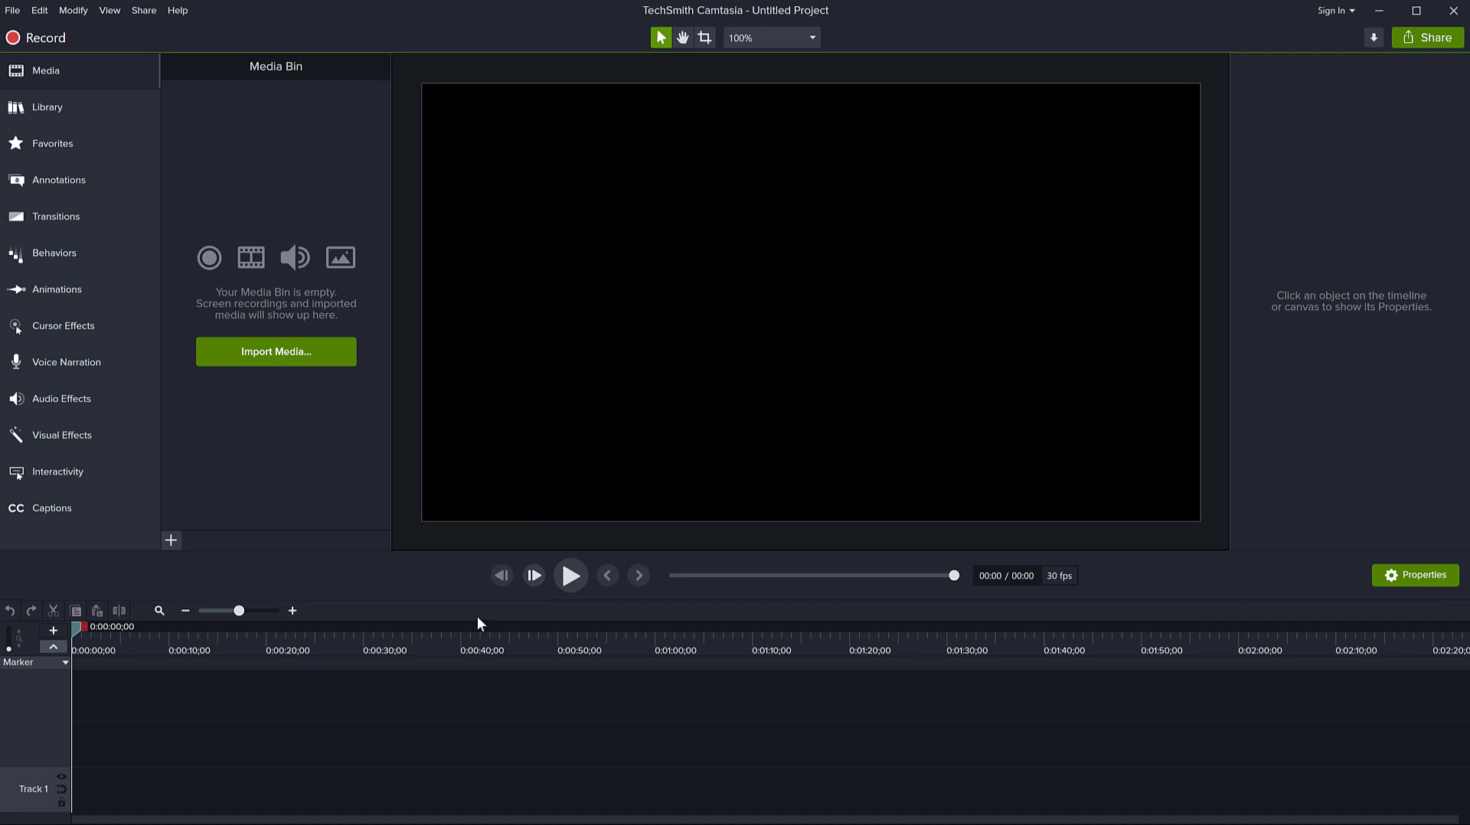
Import the 16-second nebula video, place it on Track 1 at 0:00, and preview it
{"action": "left_click_drag", "start_coordinate": [256, 551], "coordinate": [236, 442]}
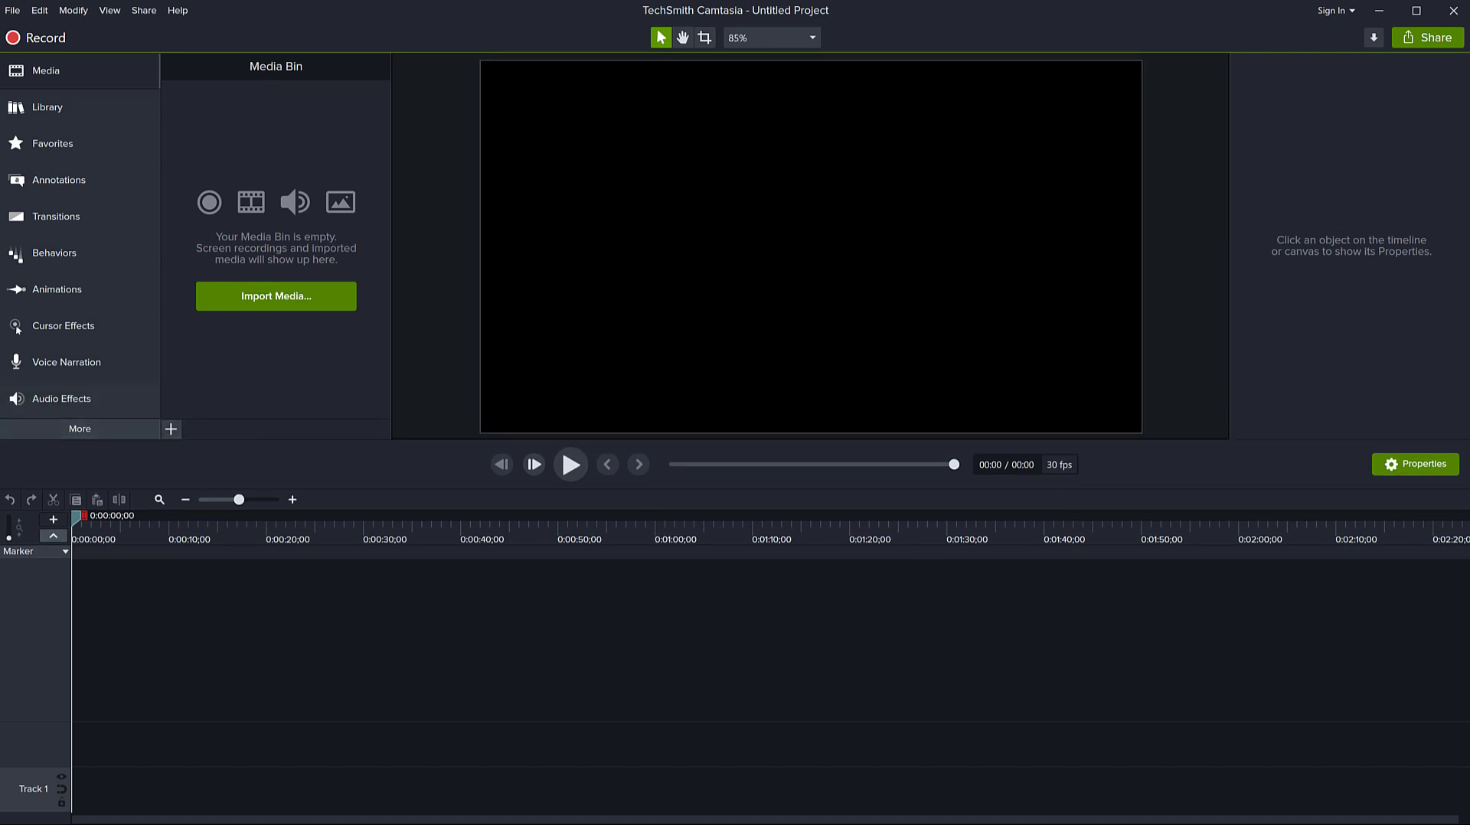
{"action": "left_click_drag", "start_coordinate": [142, 161], "coordinate": [233, 144]}
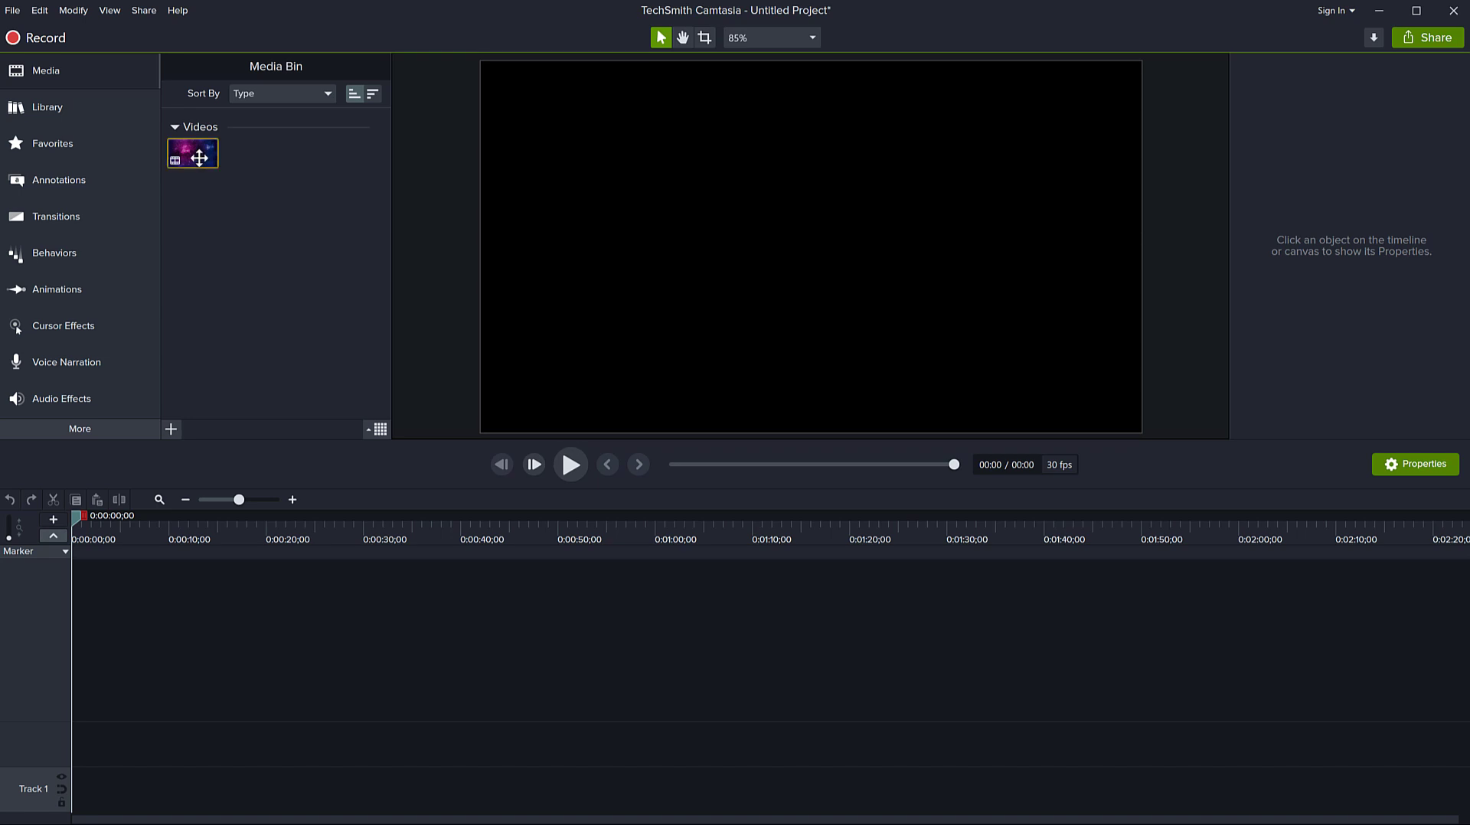
{"action": "left_click_drag", "start_coordinate": [198, 154], "coordinate": [73, 801]}
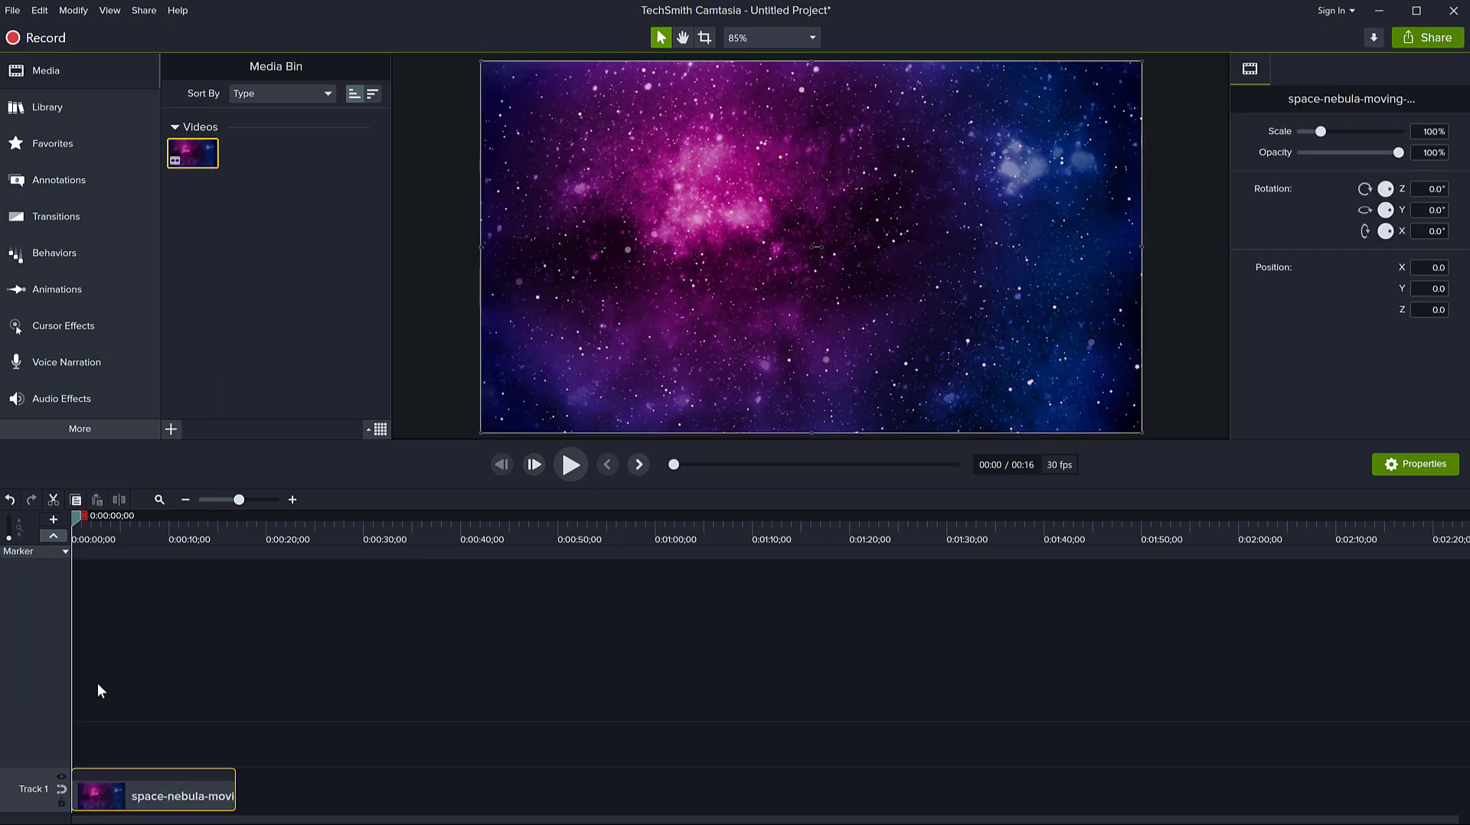
{"action": "key", "text": "space"}
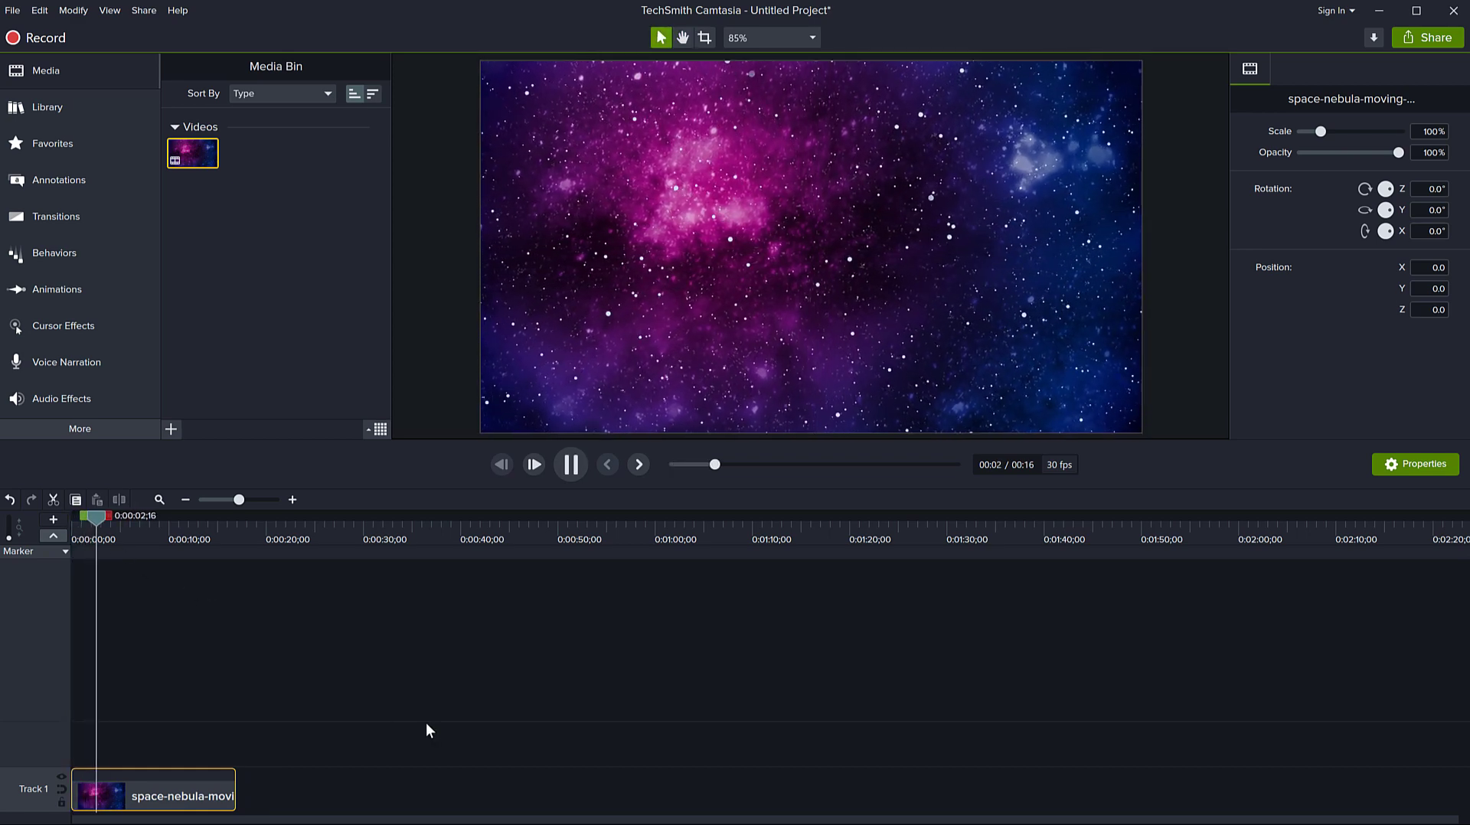
{"action": "key", "text": "space"}
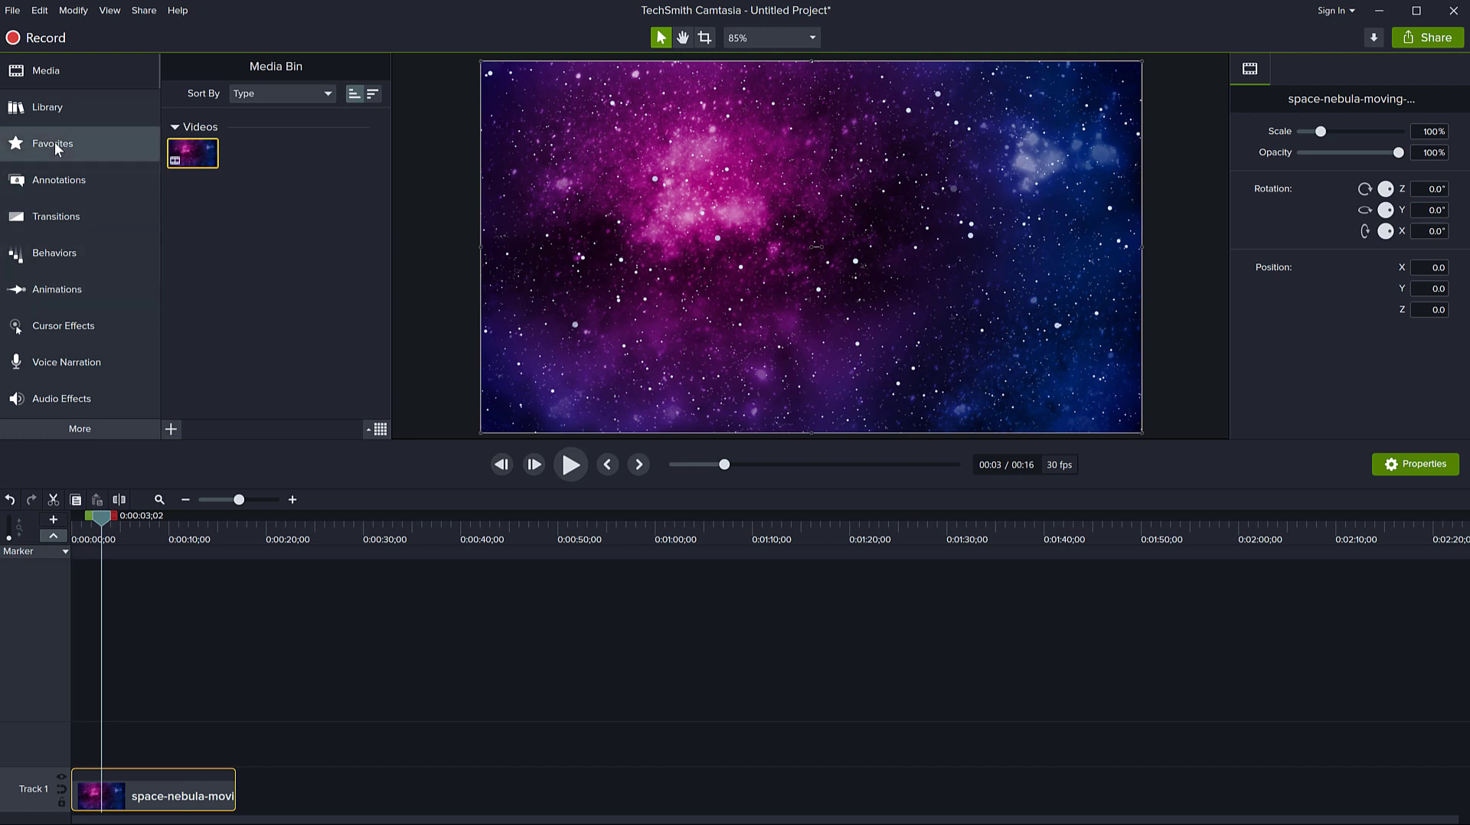
Drop an ABC text callout on the nebula, stretch its box, and set text size 400
{"action": "left_click", "coordinate": [54, 181]}
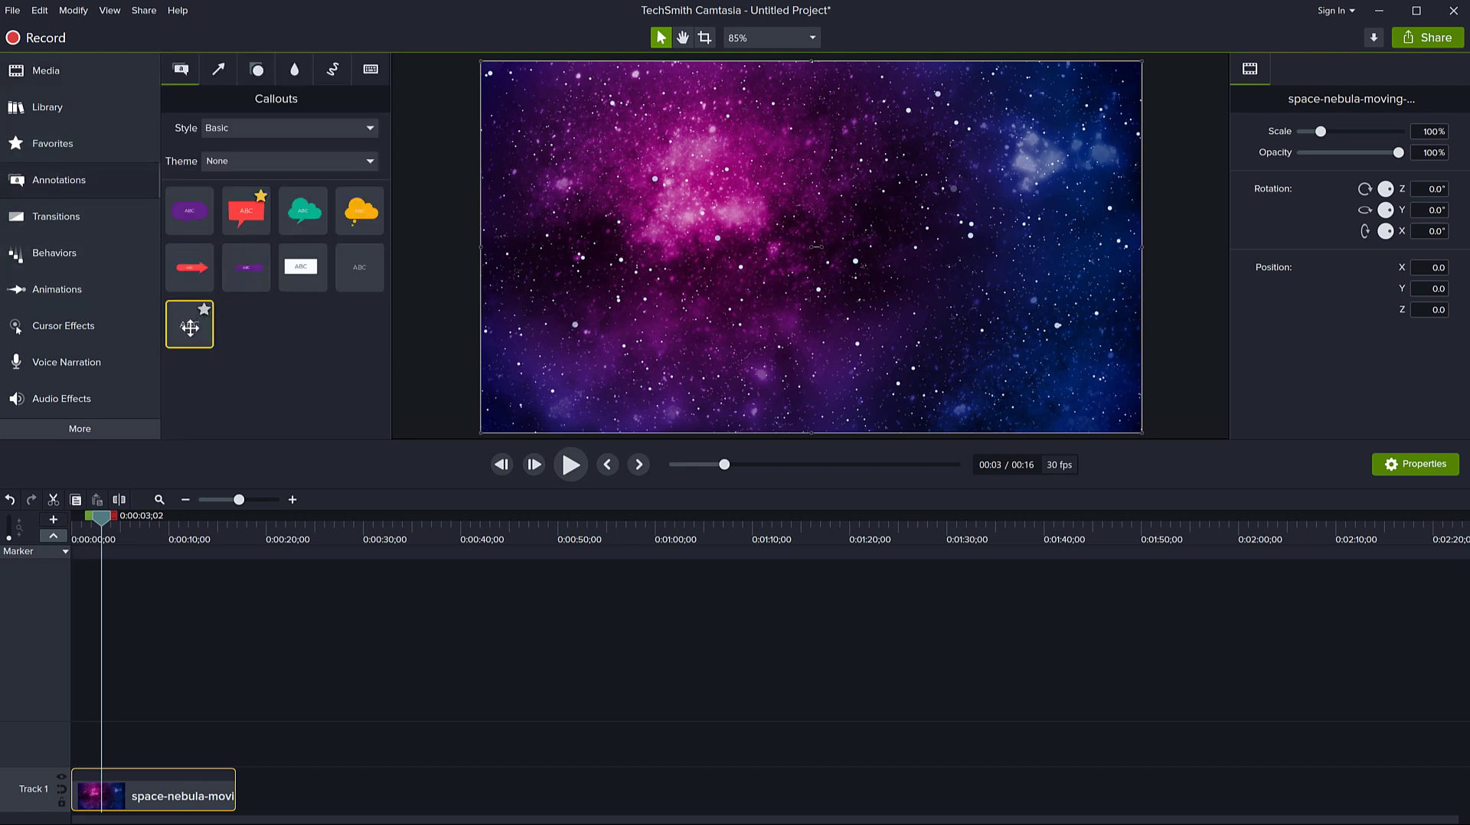
{"action": "left_click_drag", "start_coordinate": [189, 328], "coordinate": [1122, 246]}
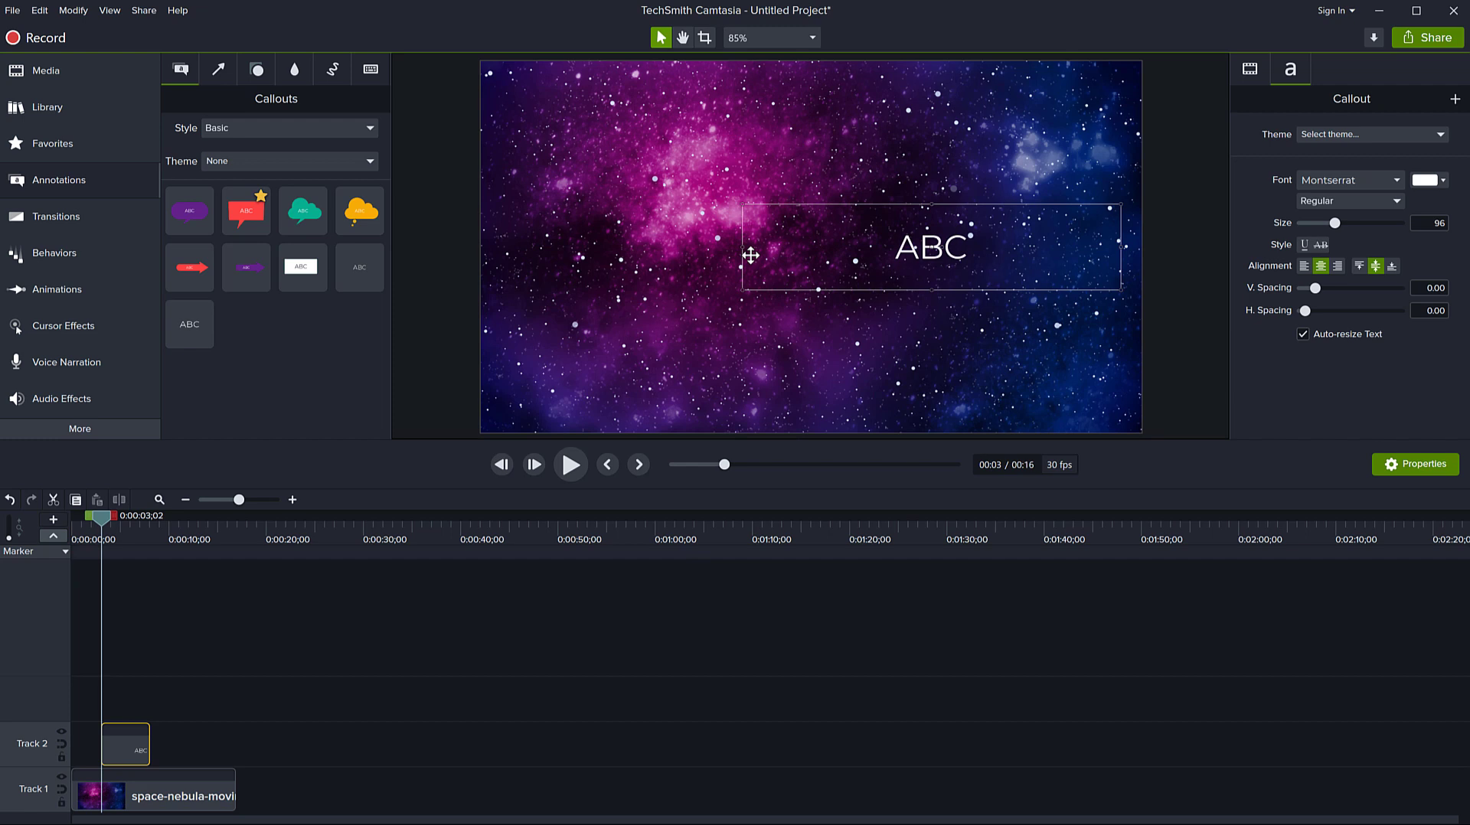
{"action": "left_click_drag", "start_coordinate": [750, 255], "coordinate": [498, 245]}
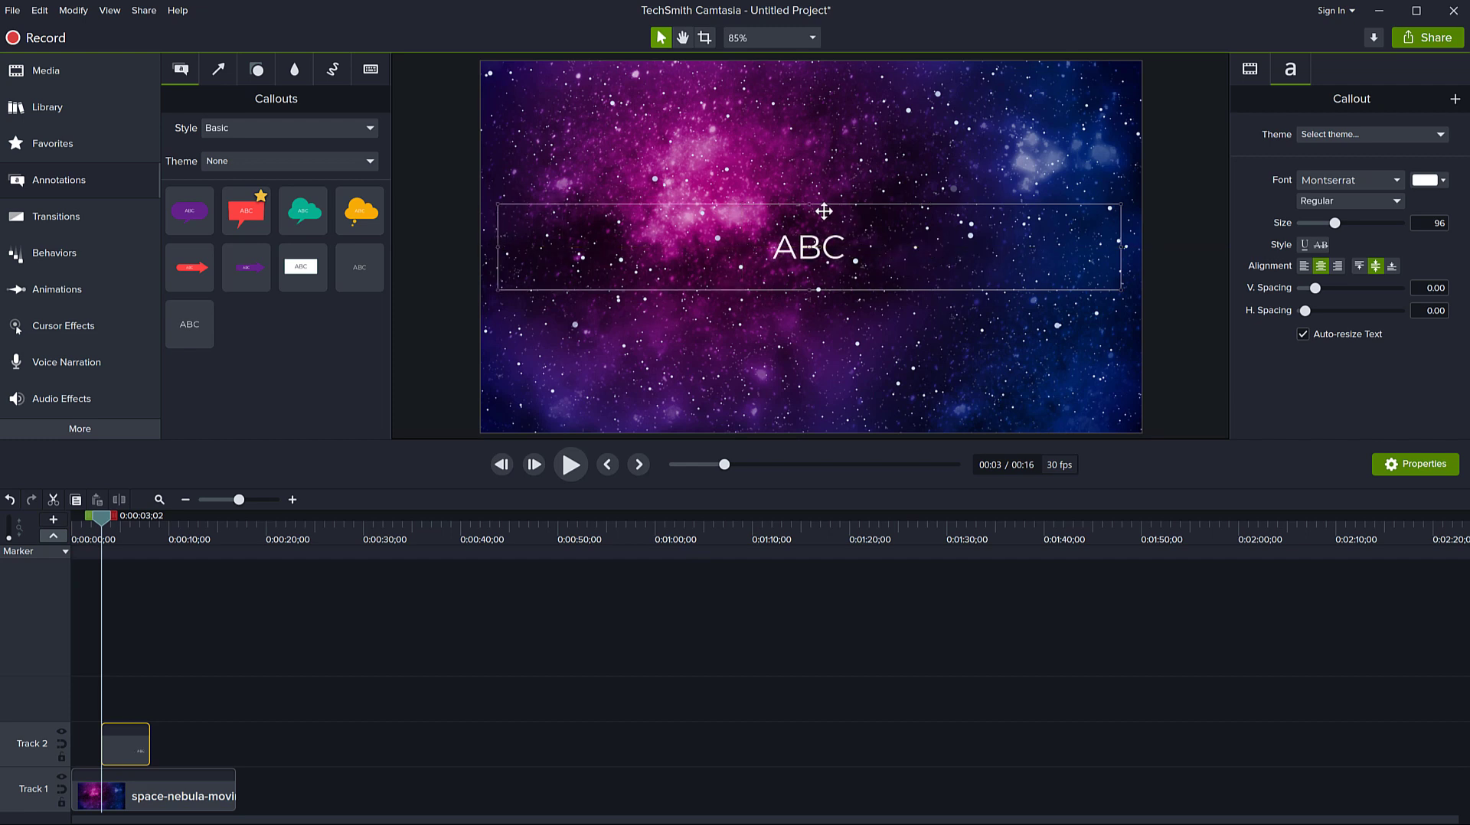
{"action": "left_click_drag", "start_coordinate": [813, 203], "coordinate": [818, 82]}
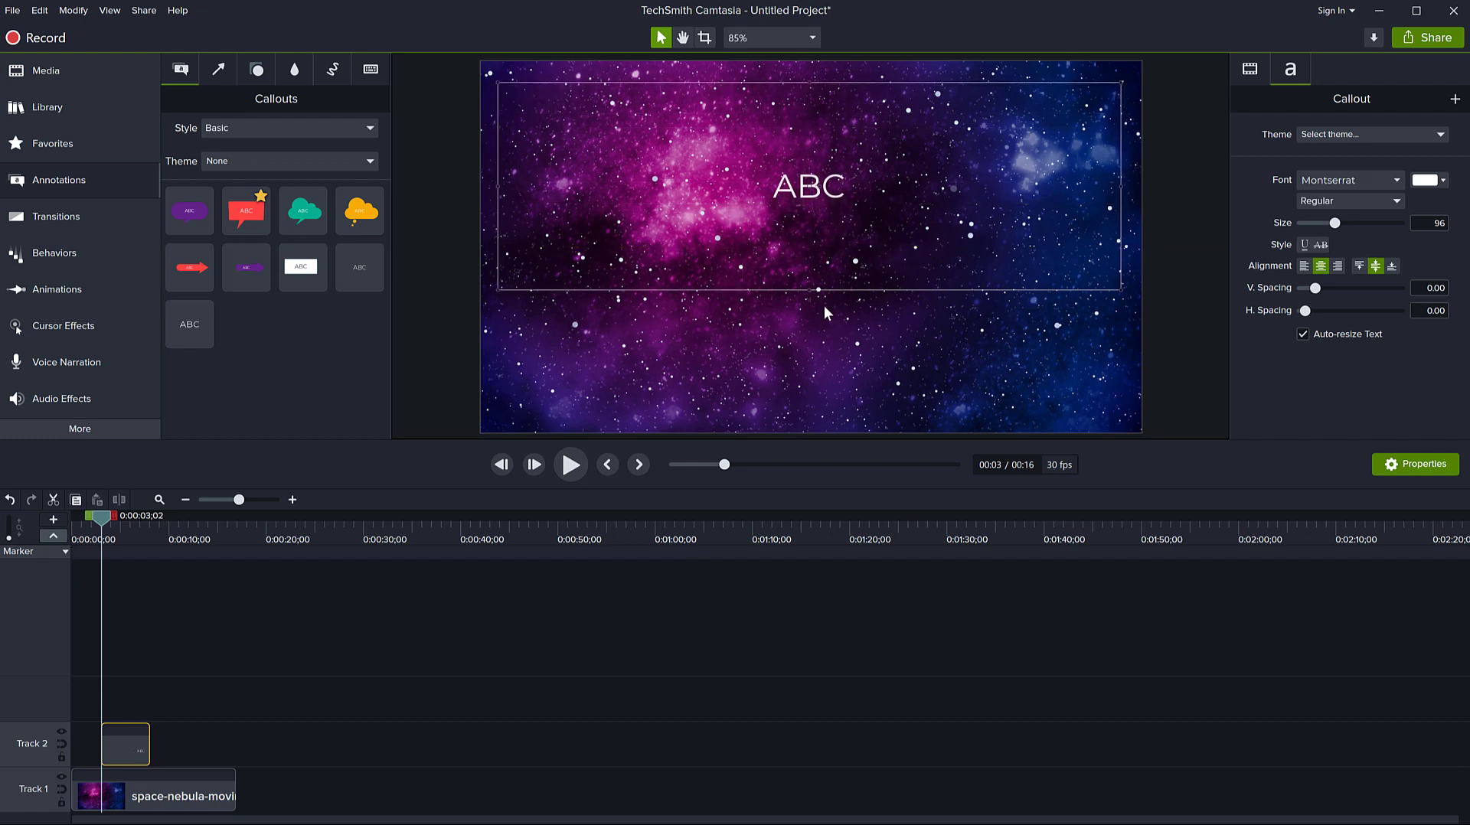
{"action": "left_click_drag", "start_coordinate": [818, 289], "coordinate": [807, 414]}
{"action": "left_click_drag", "start_coordinate": [1339, 225], "coordinate": [1459, 225]}
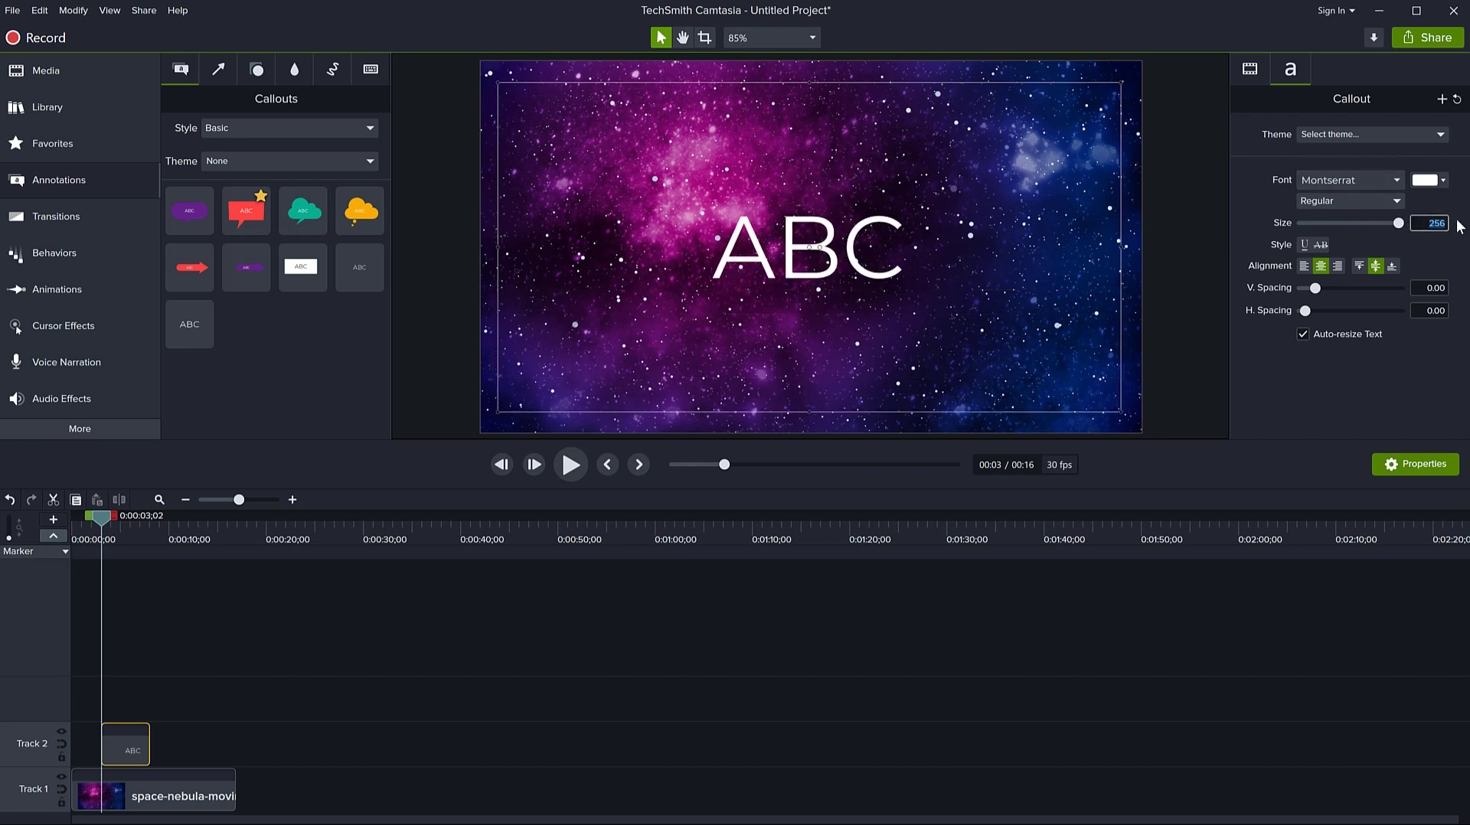
{"action": "type", "text": "400"}
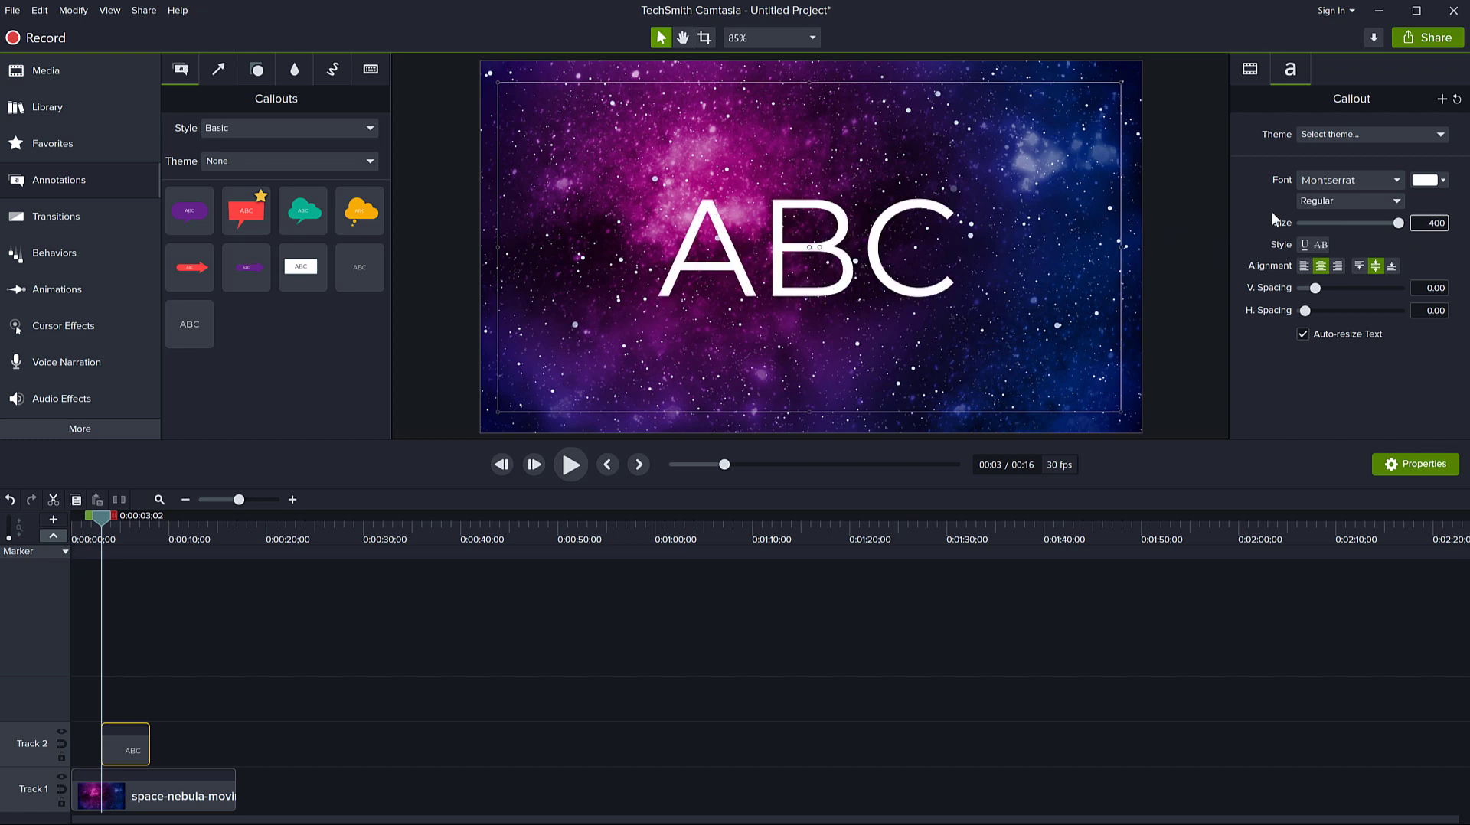
Set the ABC text font to Arial Black
{"action": "left_click", "coordinate": [1395, 178]}
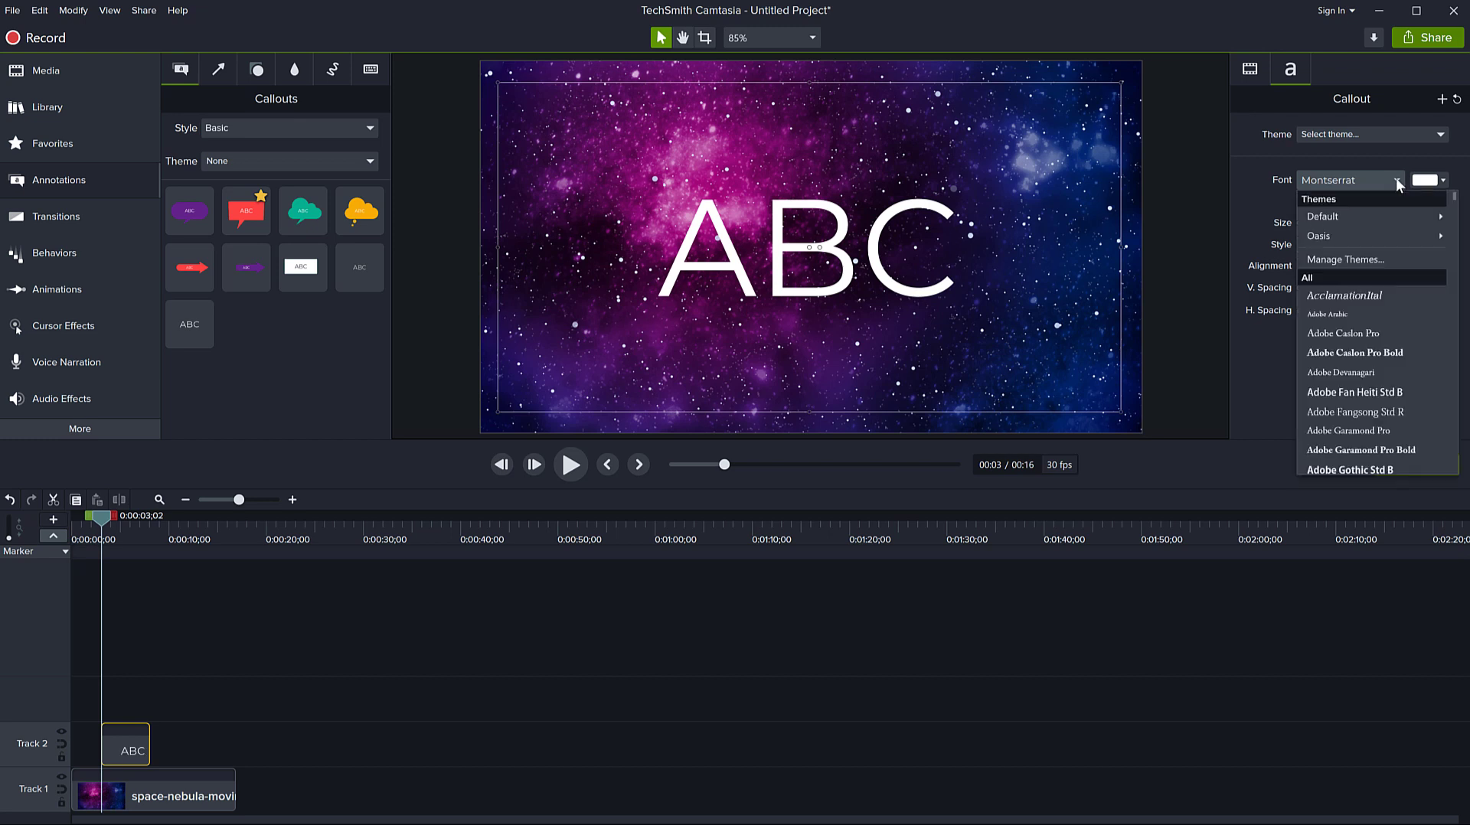
{"action": "scroll", "coordinate": [1371, 389], "scroll_direction": "down", "scroll_amount": 3}
{"action": "scroll", "coordinate": [1370, 394], "scroll_direction": "down", "scroll_amount": 5}
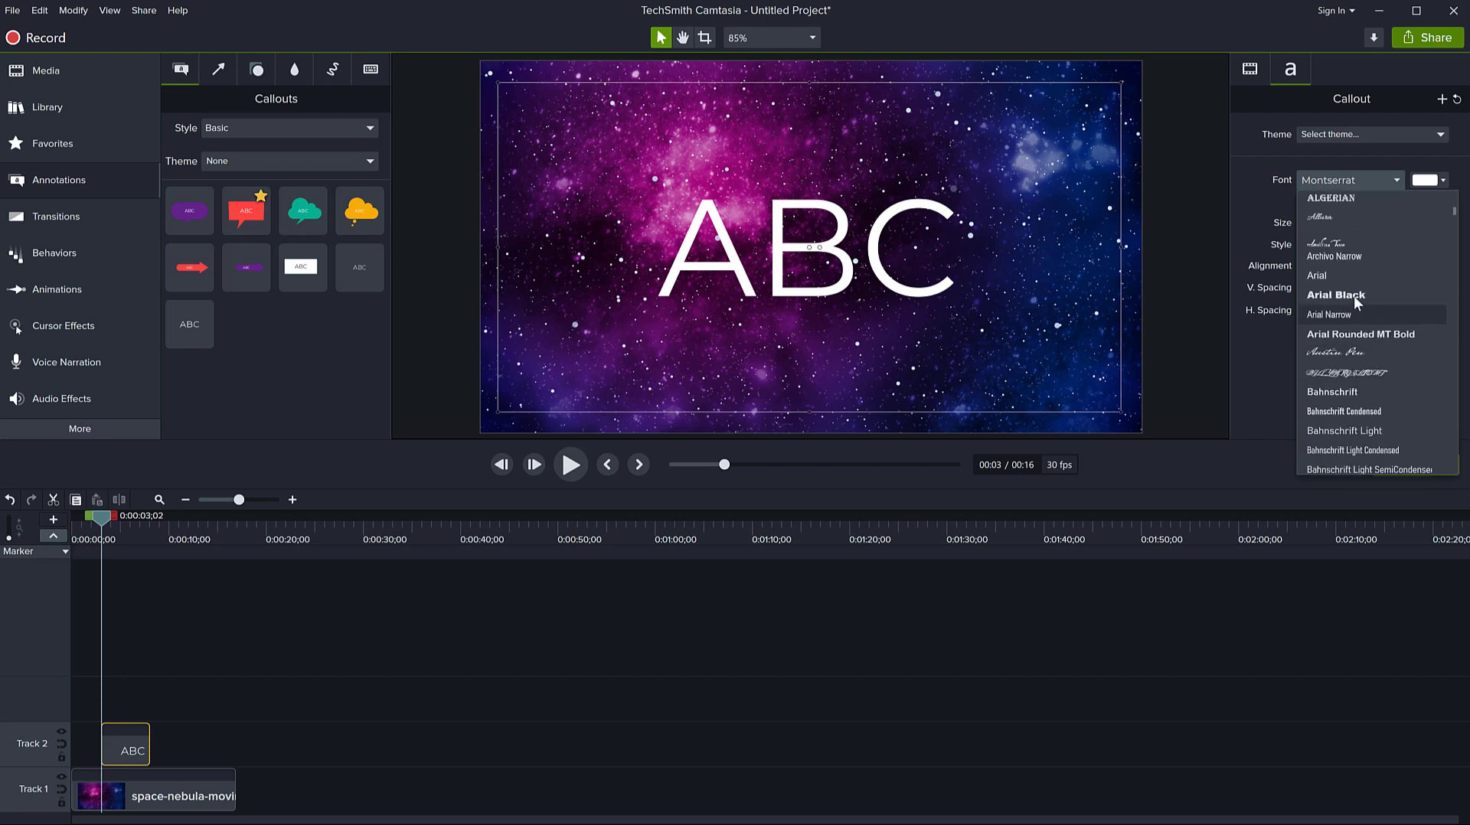
{"action": "left_click", "coordinate": [1354, 296]}
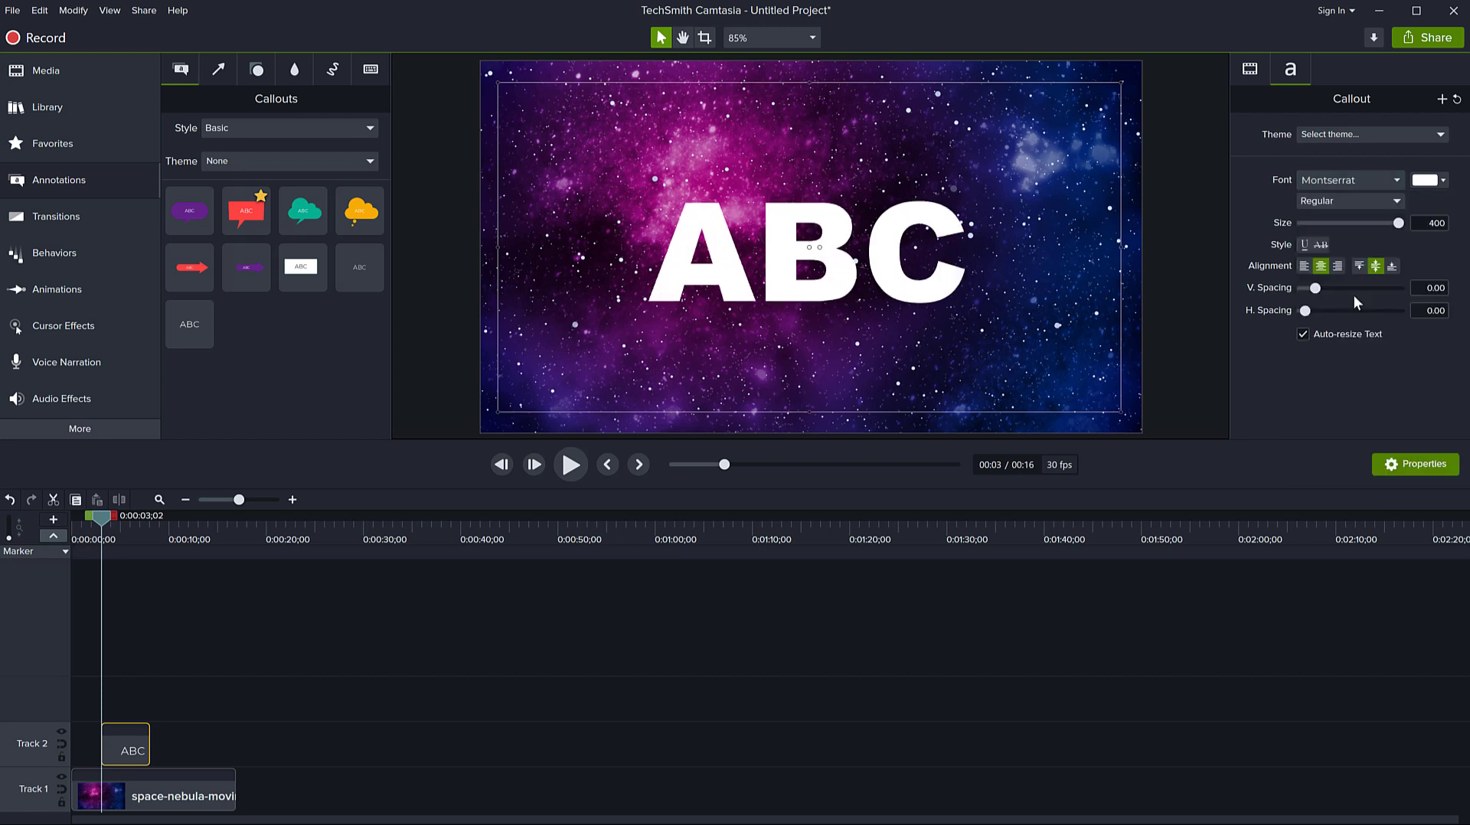
Try the Bungee Regular font on the ABC text
{"action": "left_click", "coordinate": [1393, 182]}
{"action": "scroll", "coordinate": [1387, 411], "scroll_direction": "down", "scroll_amount": 5}
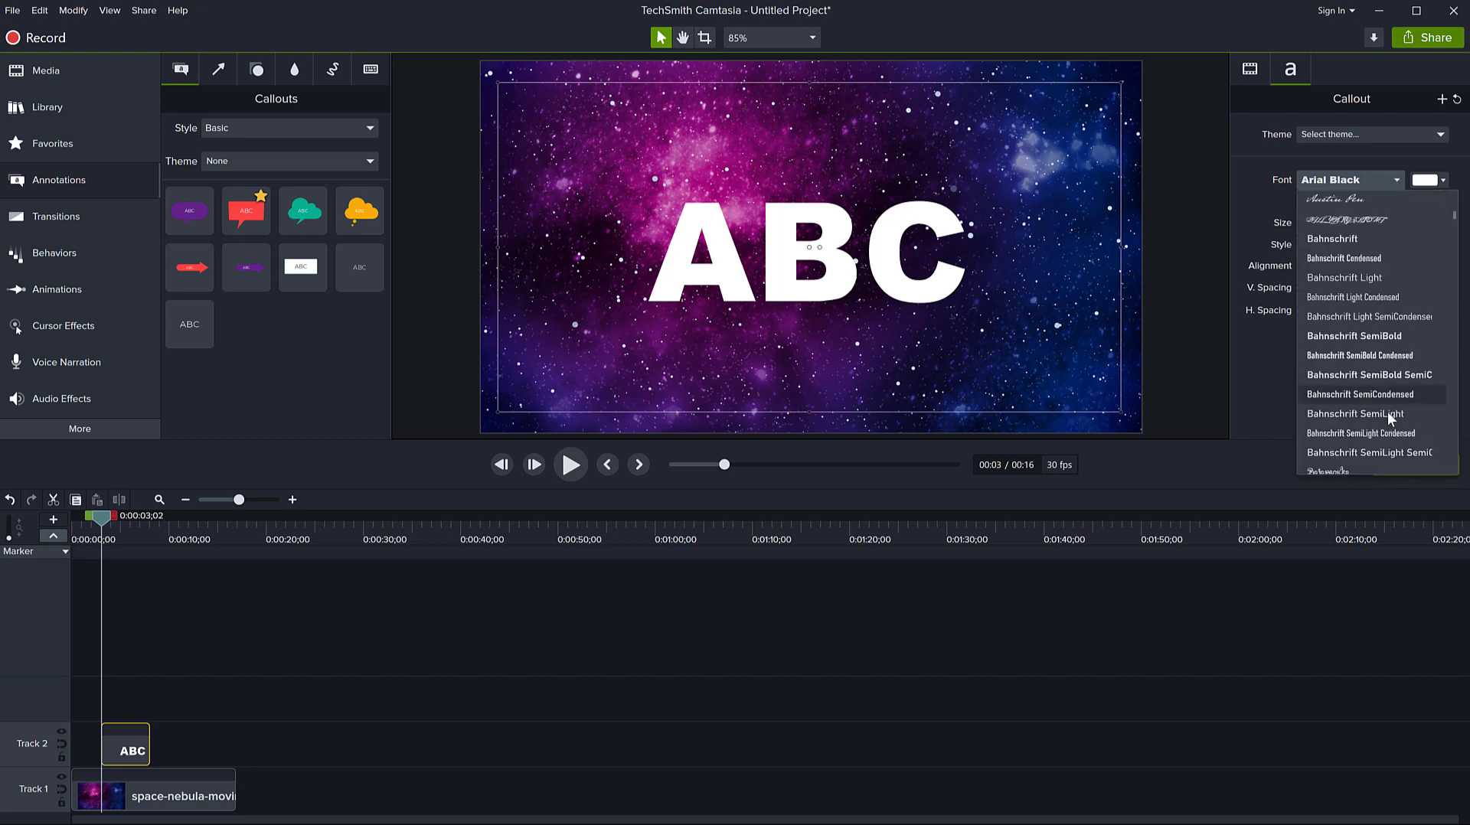
{"action": "scroll", "coordinate": [1390, 414], "scroll_direction": "down", "scroll_amount": 5}
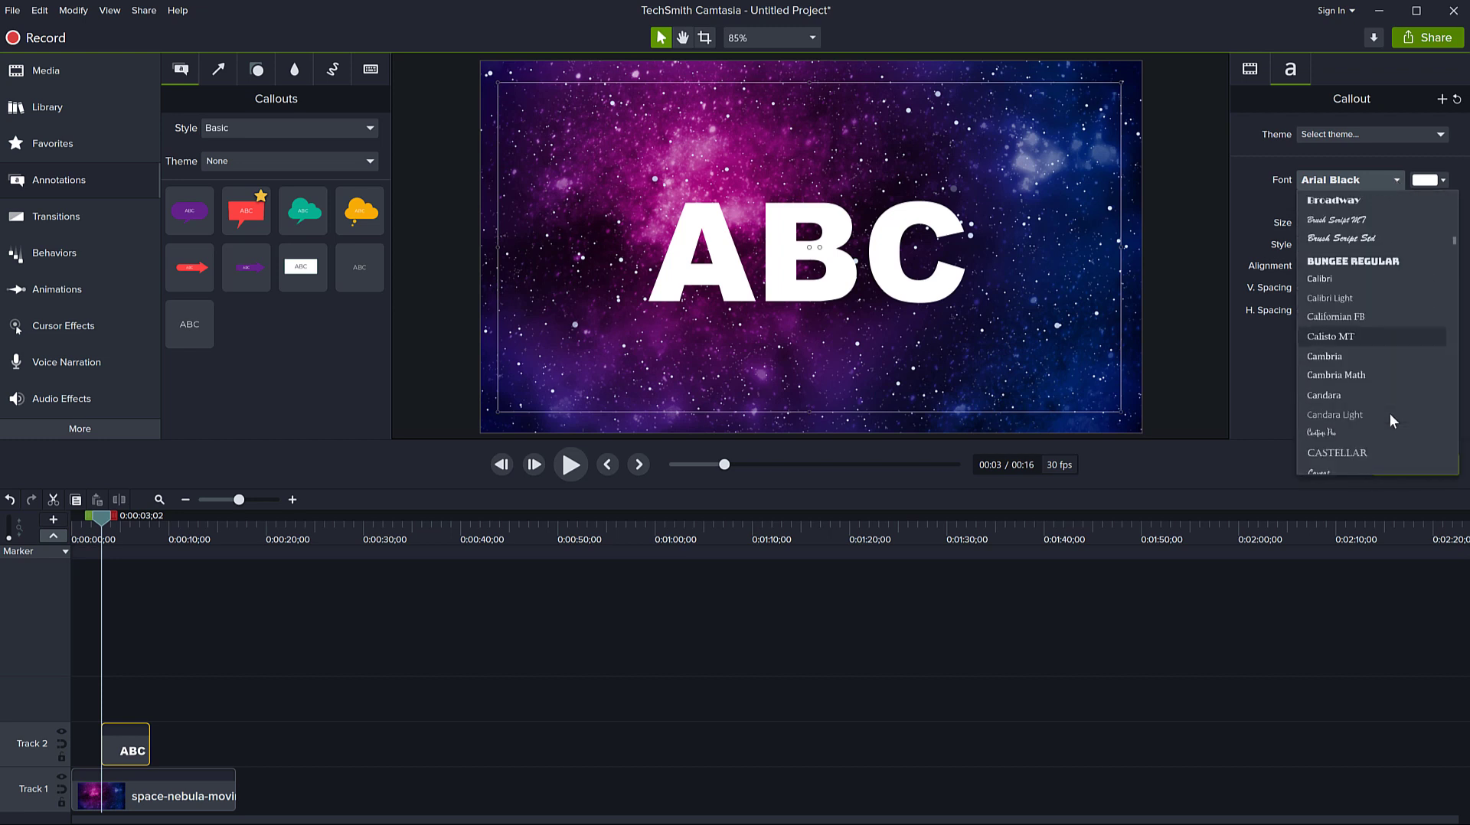
{"action": "left_click", "coordinate": [1363, 338]}
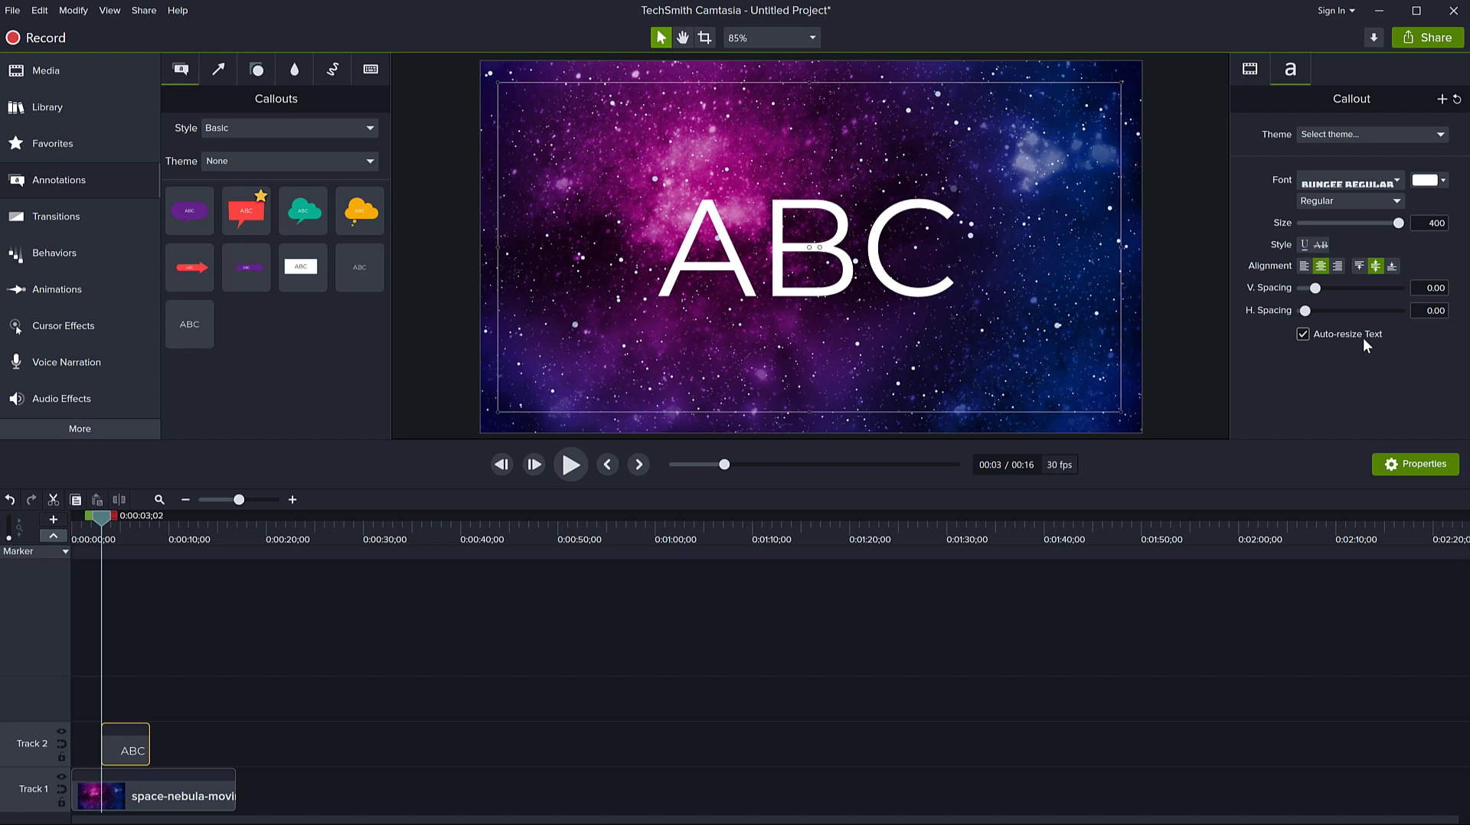
Switch the ABC text font back to Arial Black
{"action": "left_click", "coordinate": [1394, 183]}
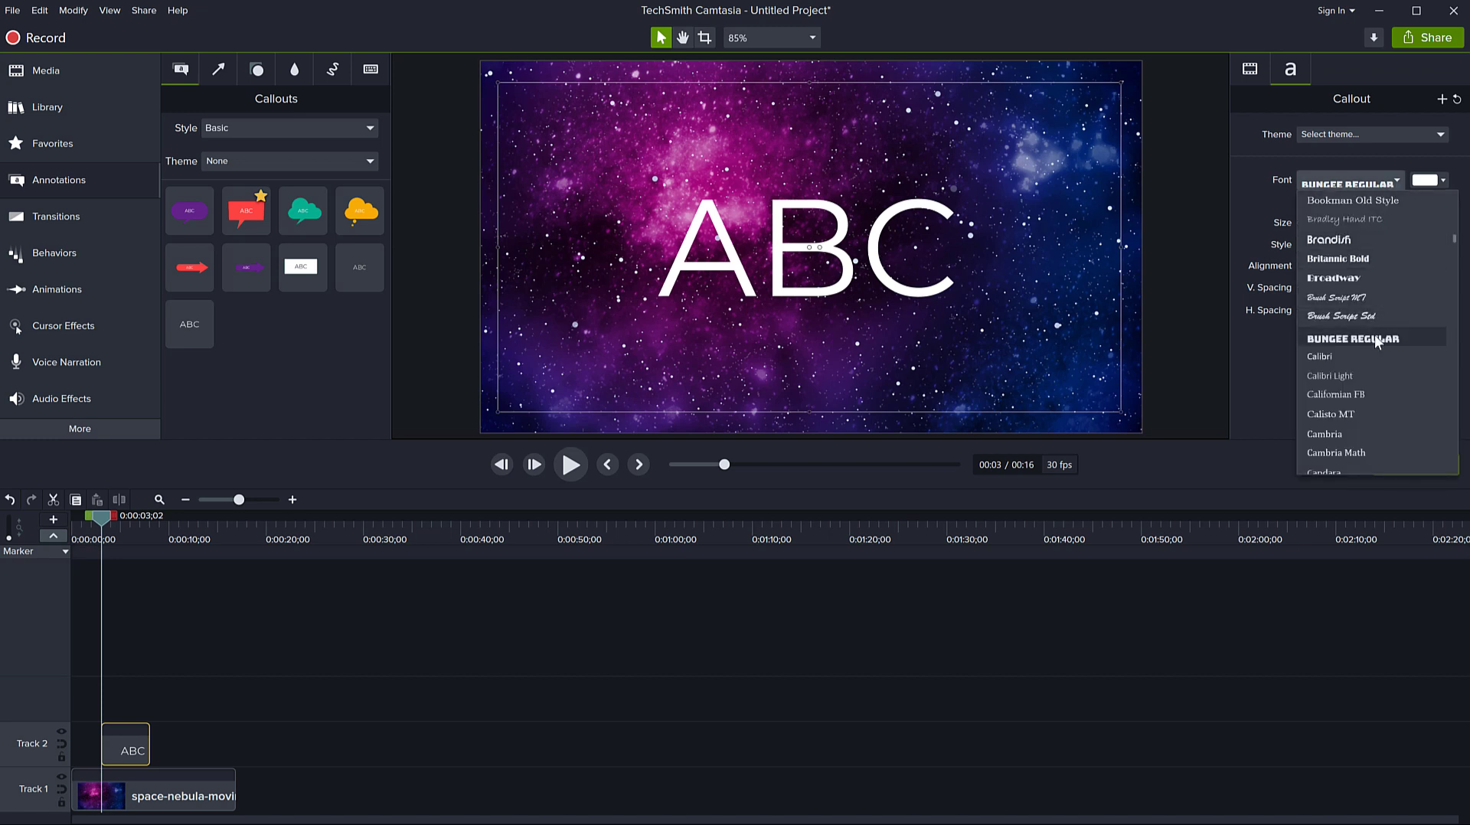
{"action": "scroll", "coordinate": [1372, 349], "scroll_direction": "down", "scroll_amount": 5}
{"action": "scroll", "coordinate": [1355, 306], "scroll_direction": "up", "scroll_amount": 10}
{"action": "left_click", "coordinate": [1345, 260]}
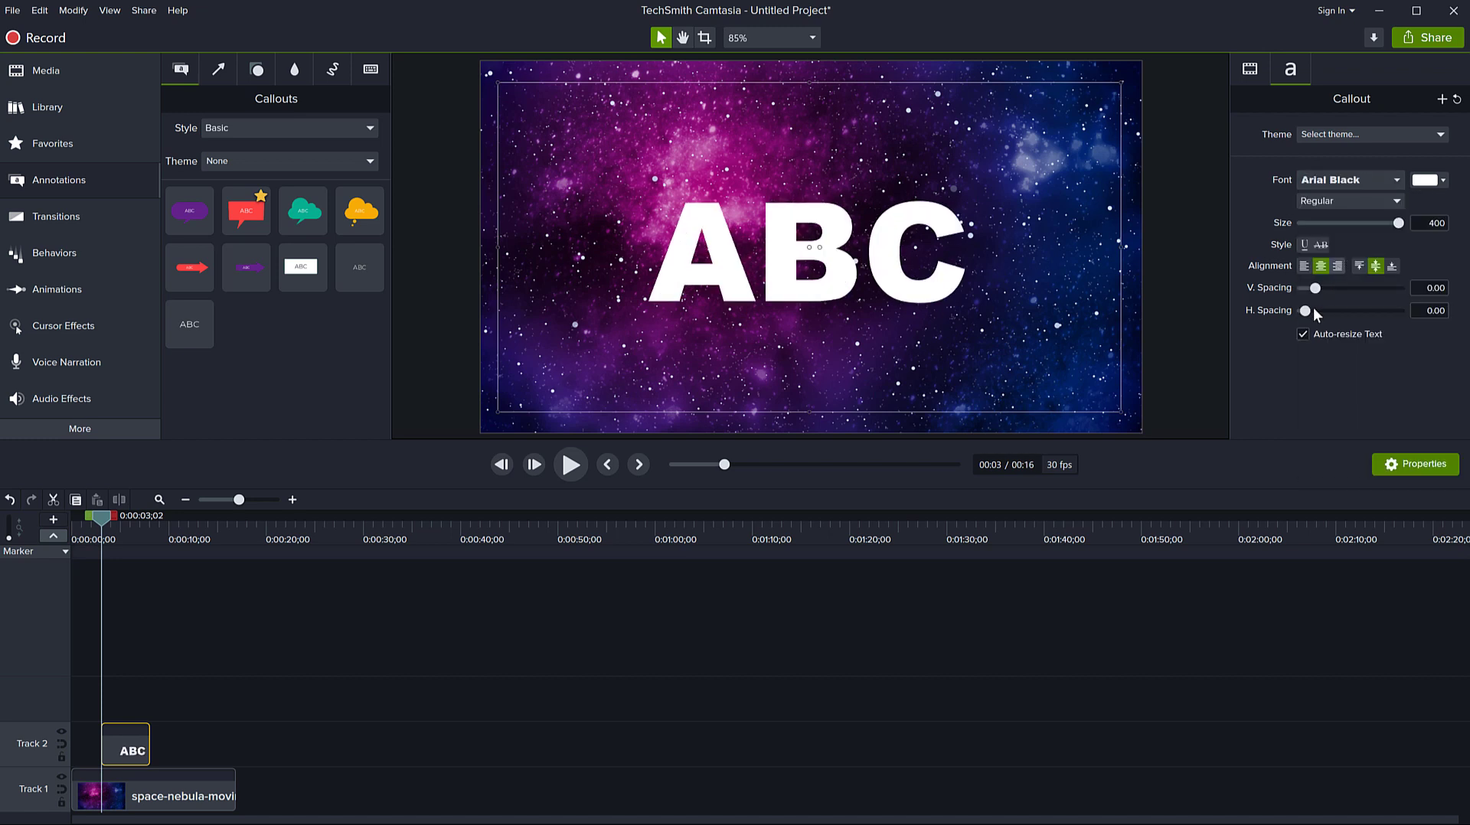
Stretch the ABC text box across the frame to size 602 and center it, zooming back to 75%
{"action": "scroll", "coordinate": [1182, 360], "scroll_direction": "down", "scroll_amount": 5}
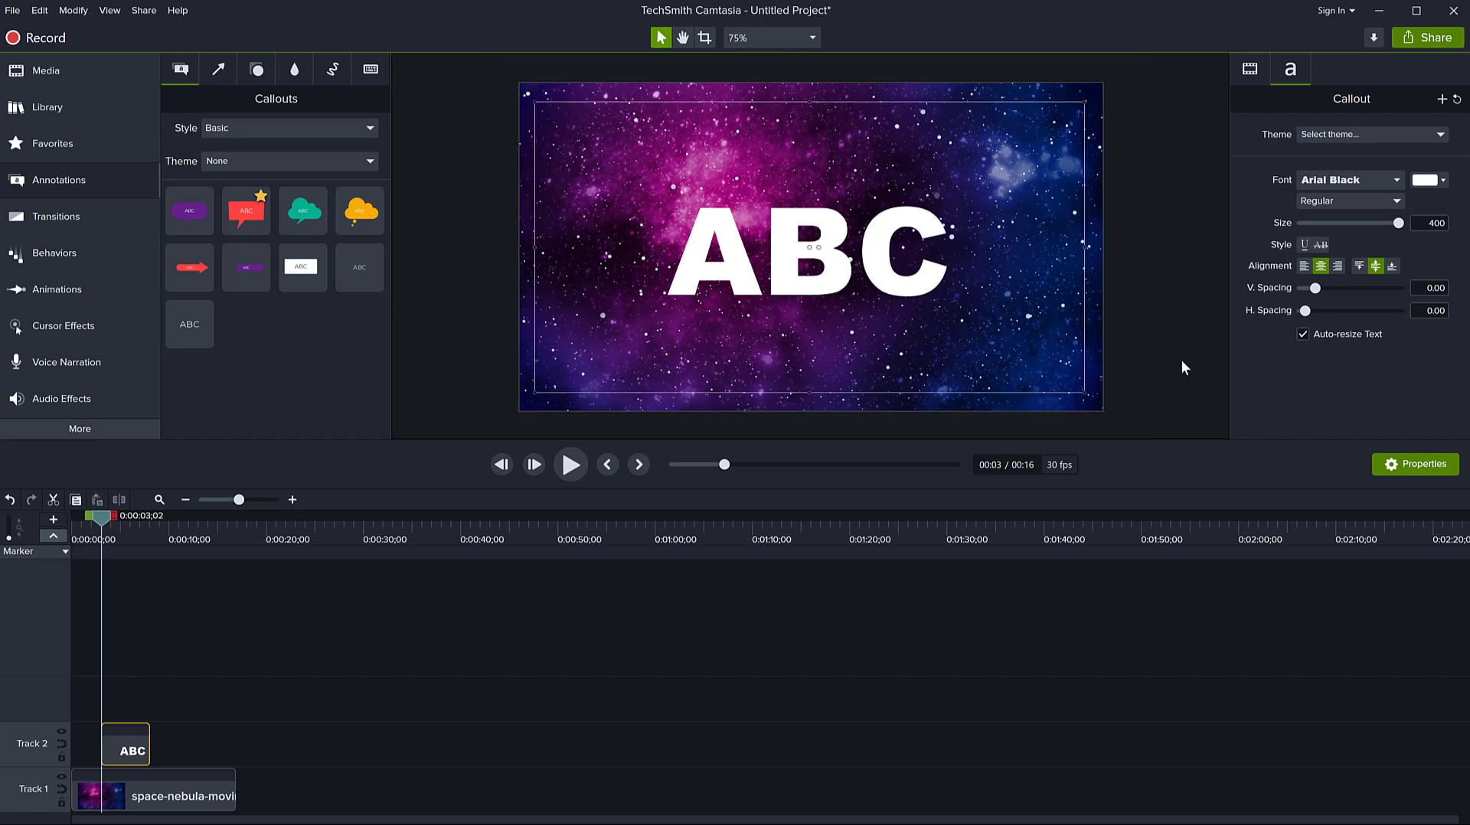
{"action": "left_click_drag", "start_coordinate": [939, 315], "coordinate": [979, 328]}
{"action": "left_click_drag", "start_coordinate": [683, 183], "coordinate": [628, 151]}
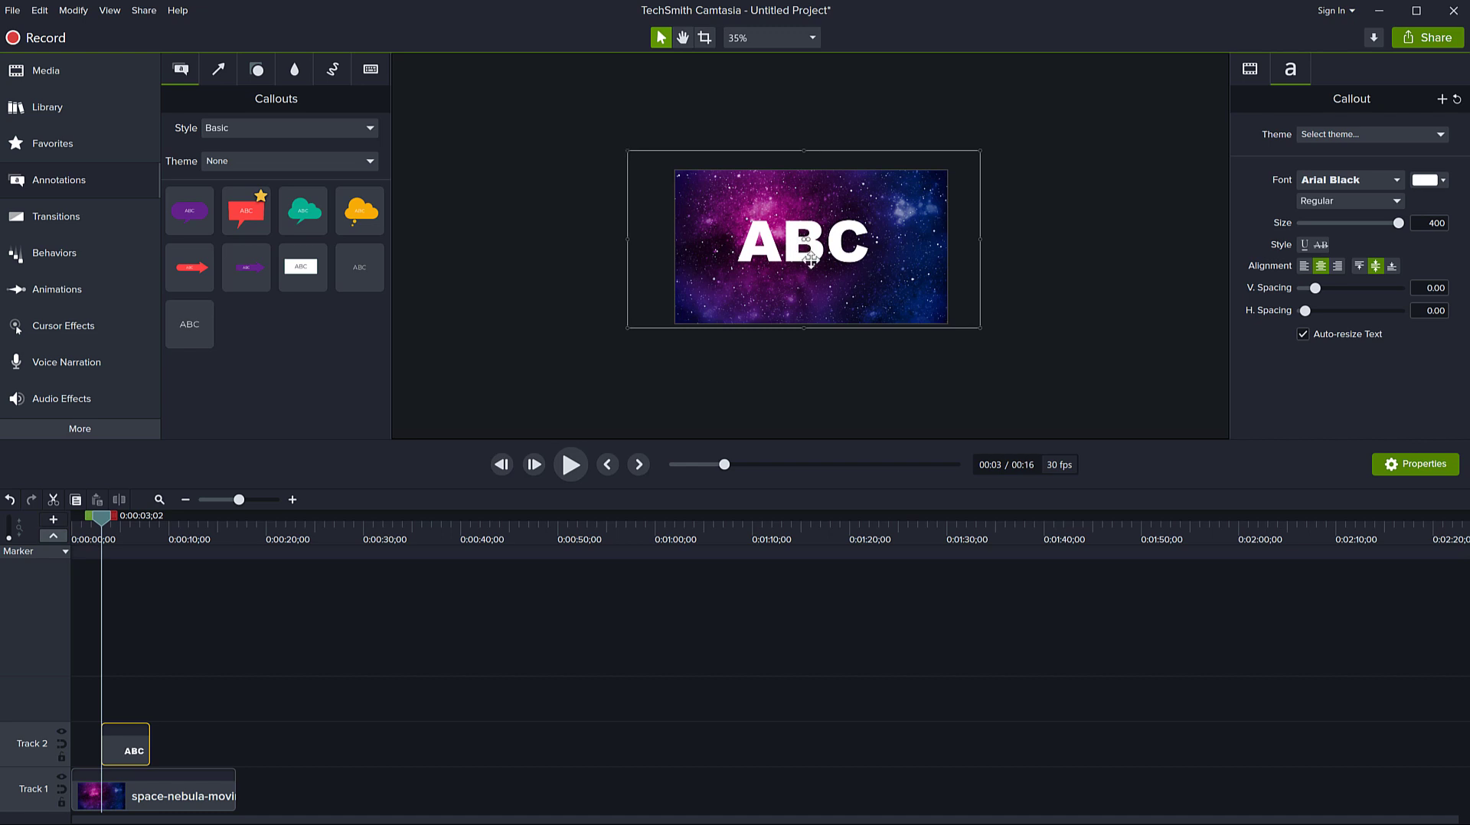
{"action": "left_click_drag", "start_coordinate": [808, 326], "coordinate": [805, 337]}
{"action": "scroll", "coordinate": [790, 232], "scroll_direction": "up", "scroll_amount": 10}
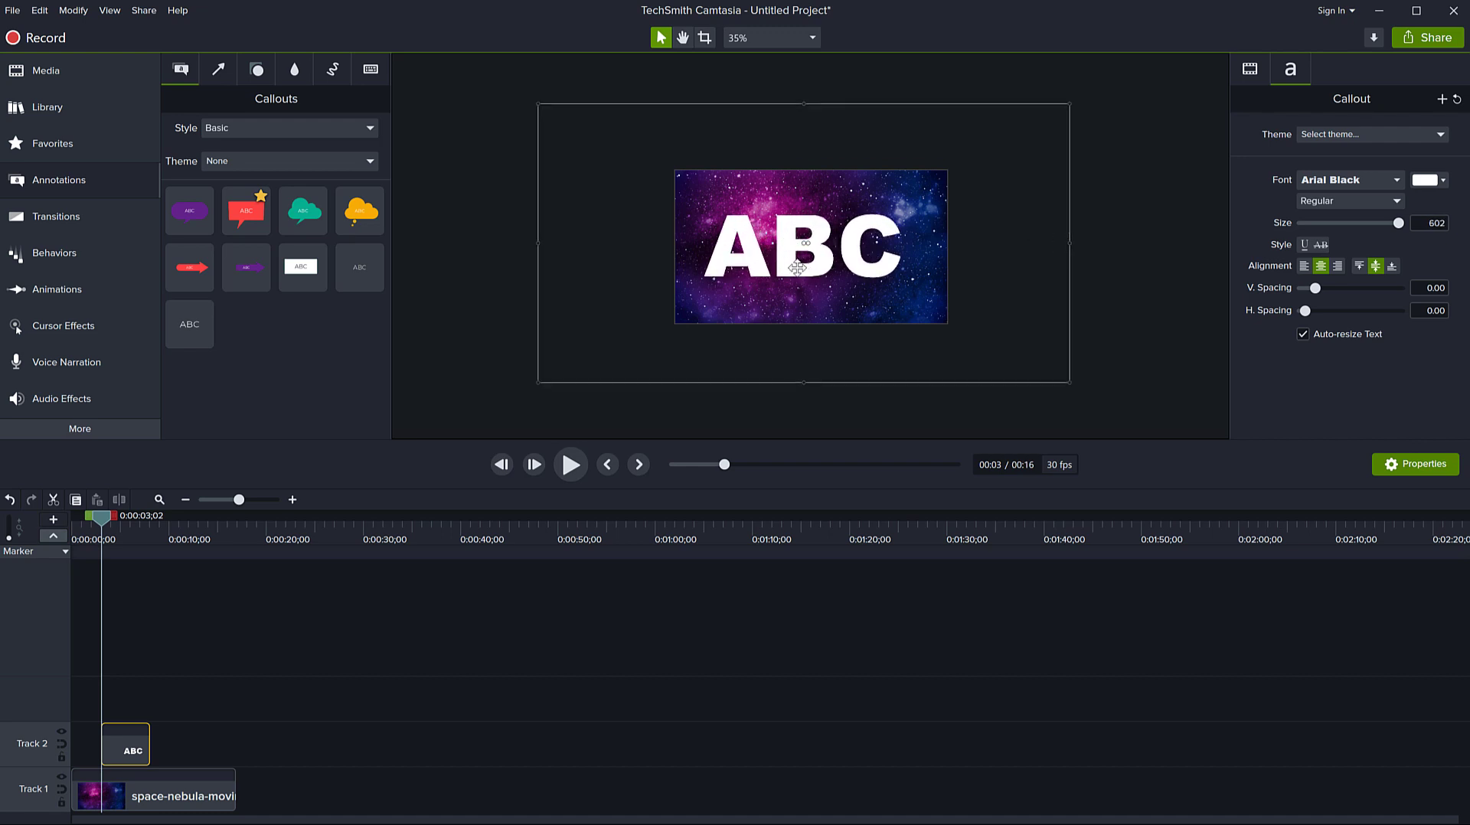
{"action": "left_click_drag", "start_coordinate": [799, 268], "coordinate": [807, 272]}
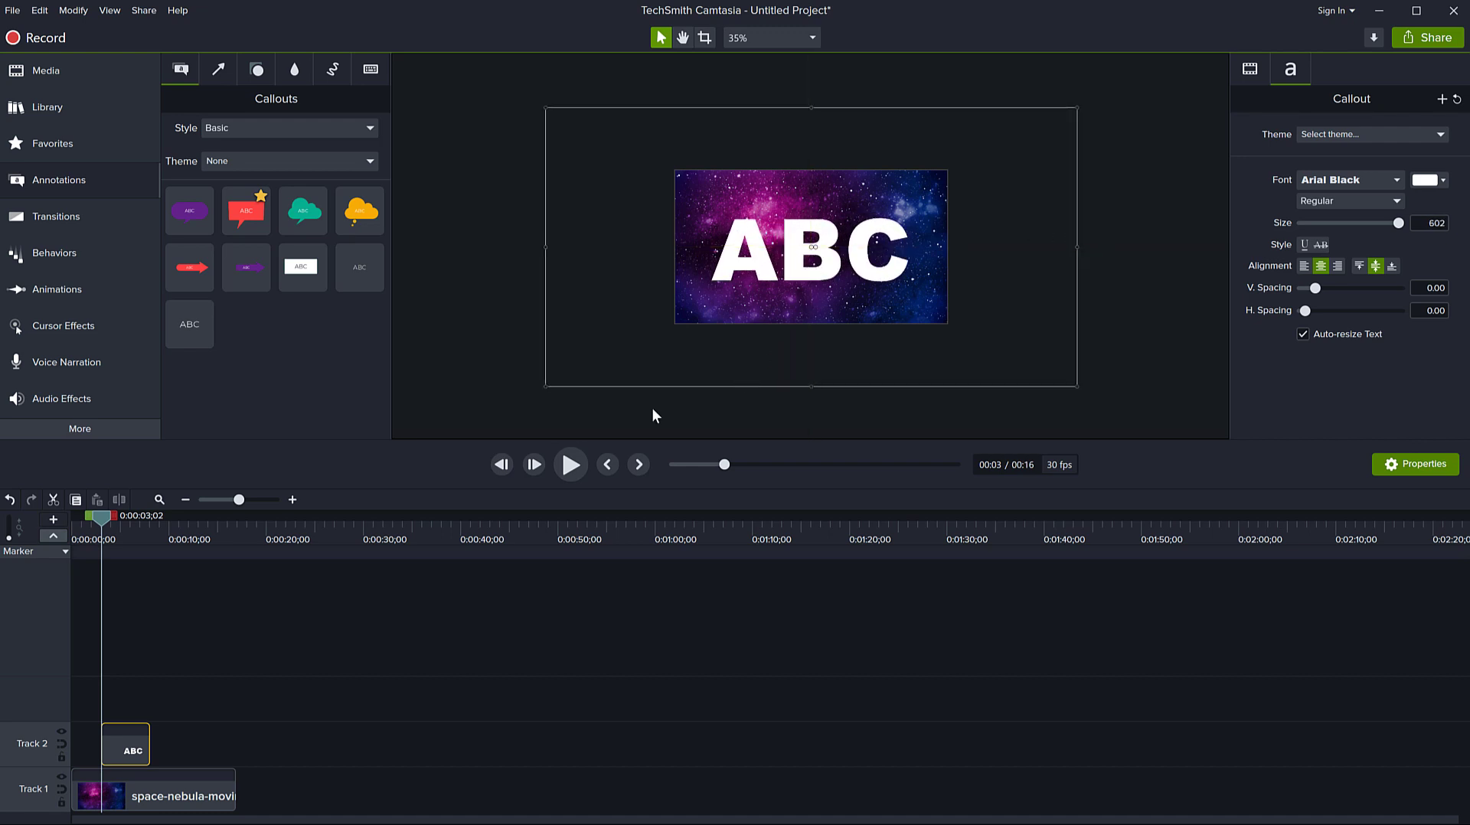
{"action": "scroll", "coordinate": [504, 375], "scroll_direction": "up", "scroll_amount": 4}
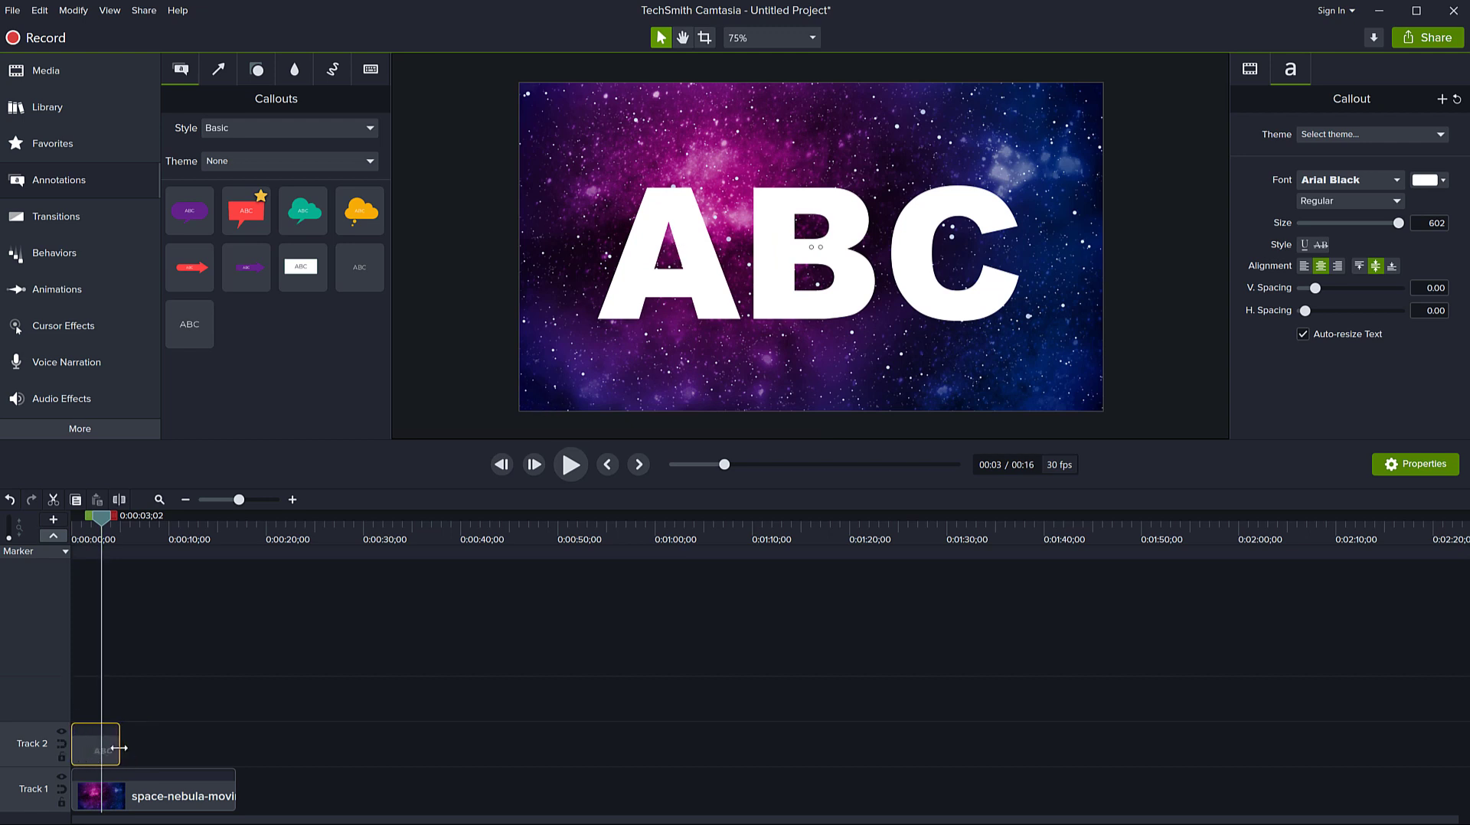
Drag the Track 2 text clip's end to snap with the nebula clip's end
{"action": "left_click_drag", "start_coordinate": [119, 750], "coordinate": [234, 751]}
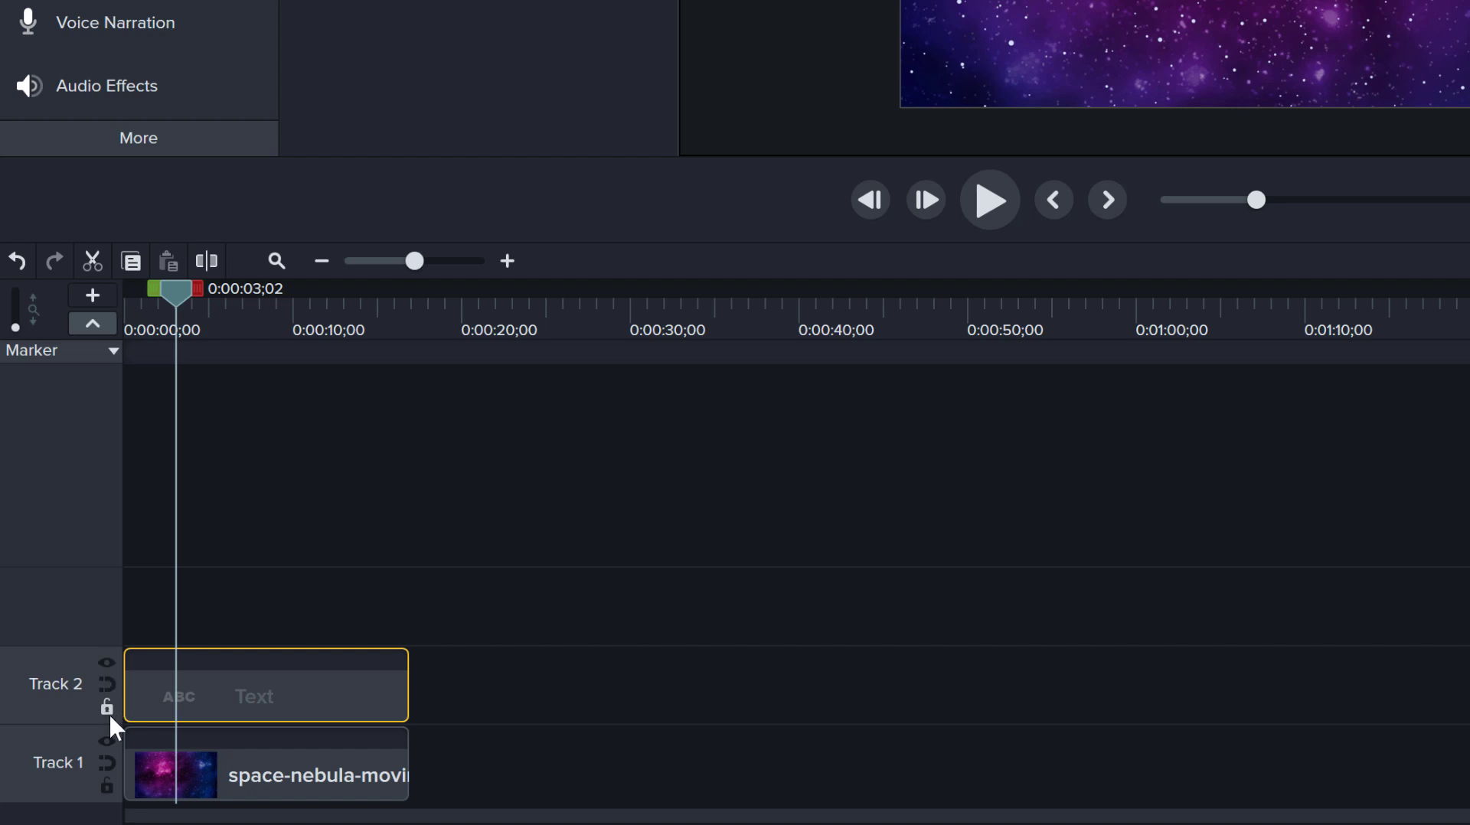
Set Track 2's track matte mode to Alpha and play the masked nebula from 0:00
{"action": "right_click", "coordinate": [111, 674]}
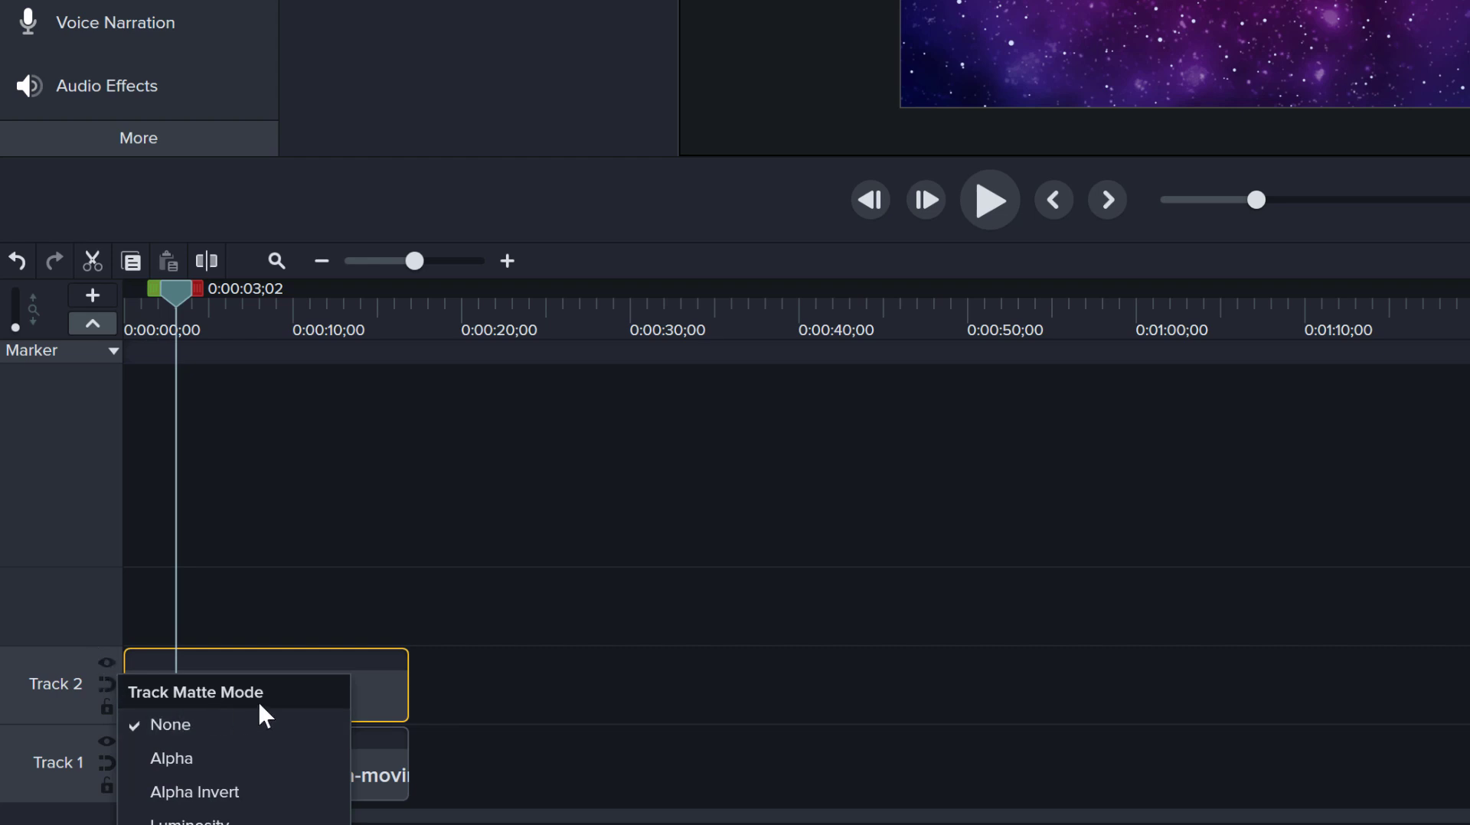
{"action": "left_click", "coordinate": [201, 763]}
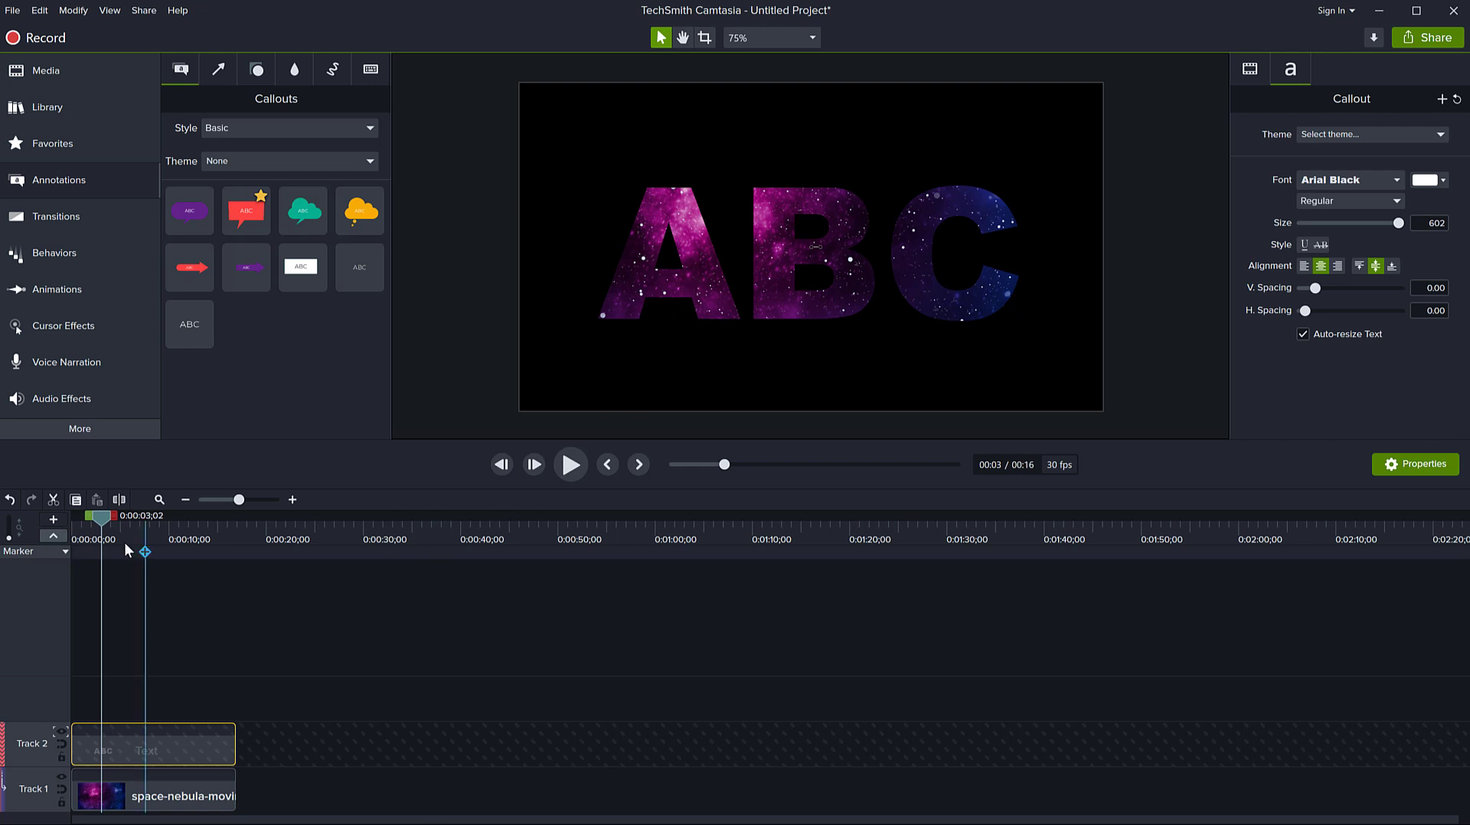
{"action": "left_click_drag", "start_coordinate": [102, 524], "coordinate": [55, 528]}
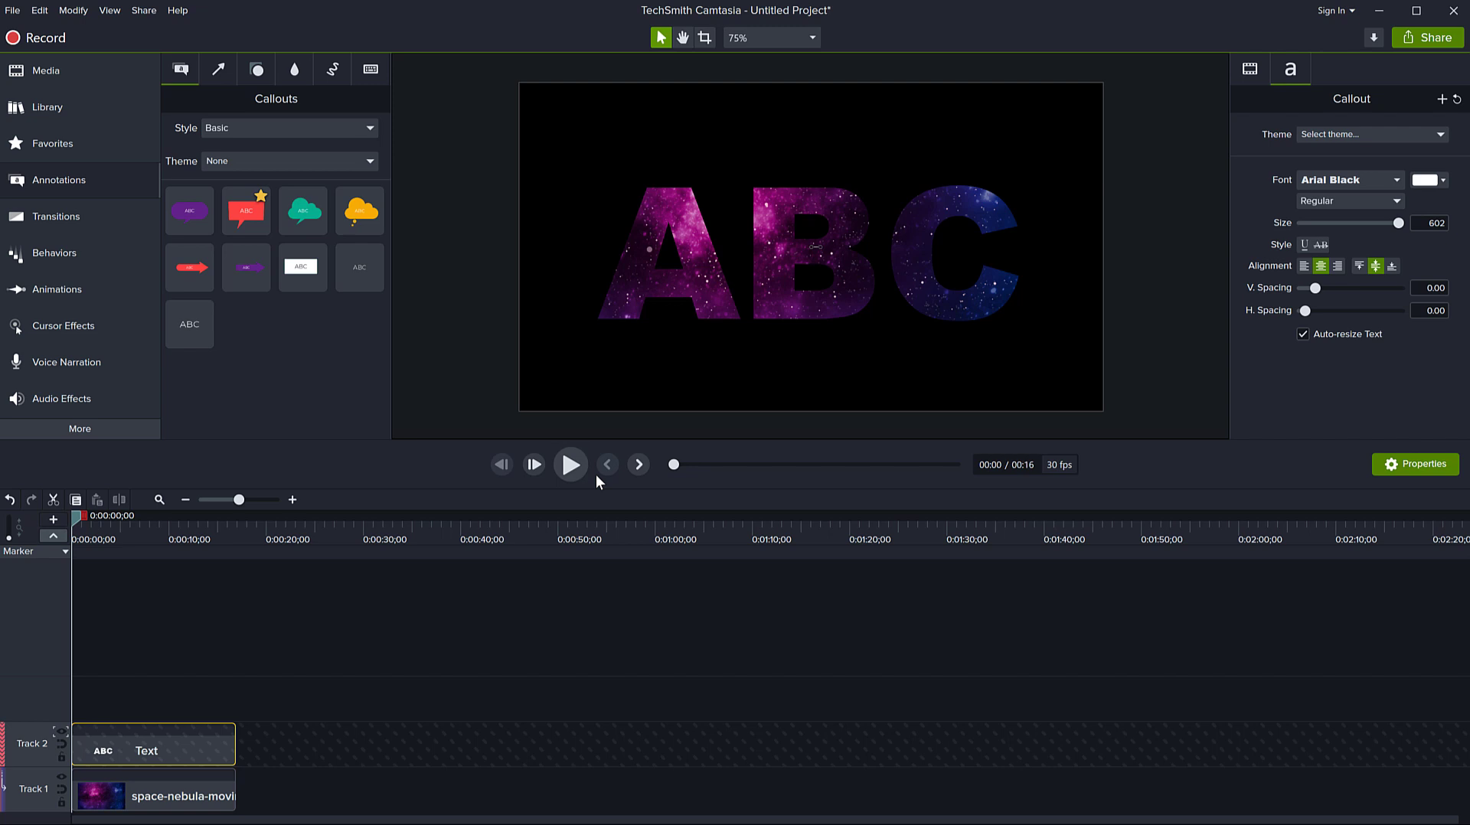
{"action": "left_click", "coordinate": [590, 471]}
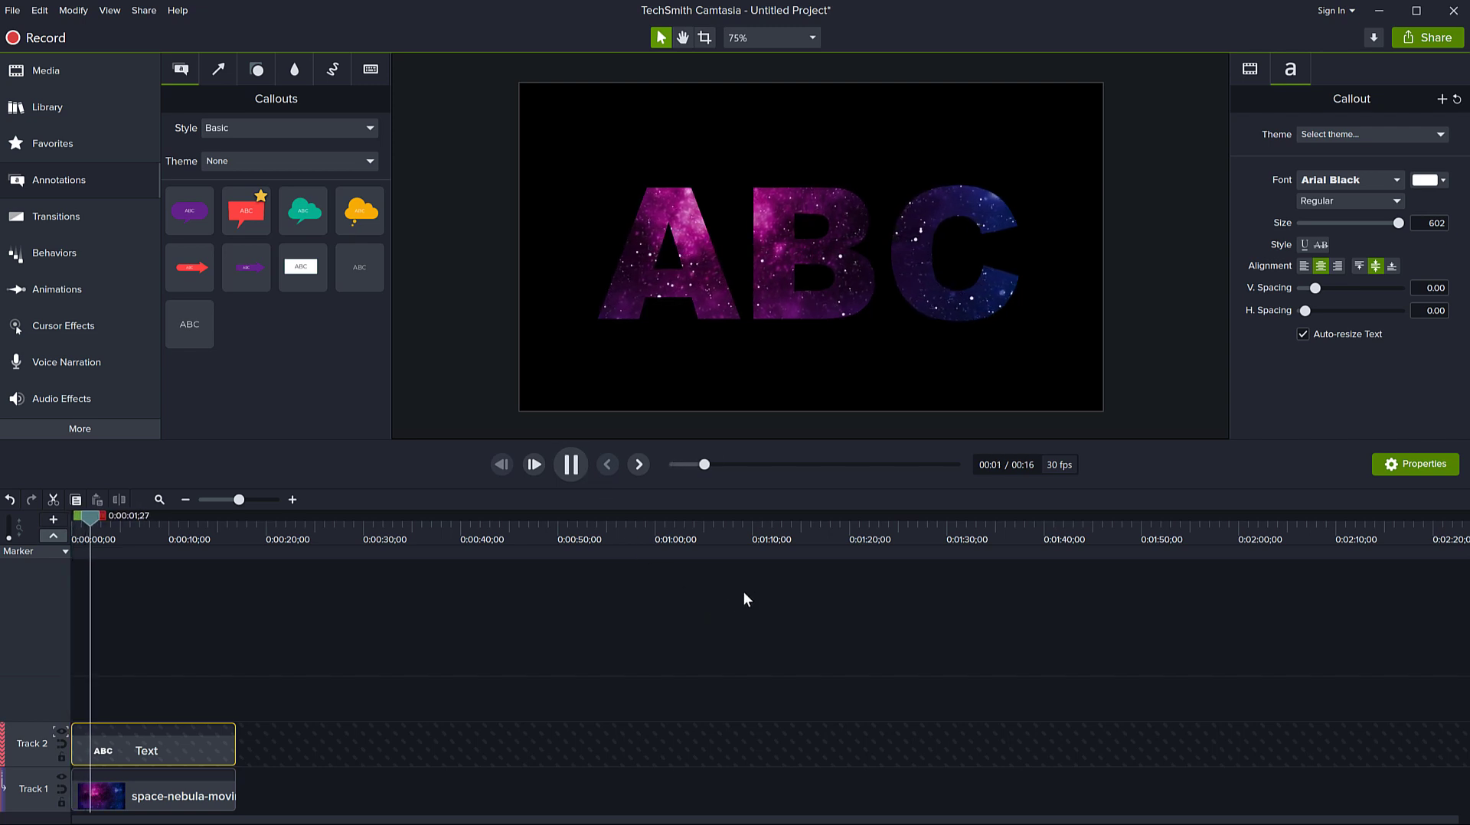
Stop playback and replace the callout text ABC with SPACE
{"action": "left_click", "coordinate": [570, 467]}
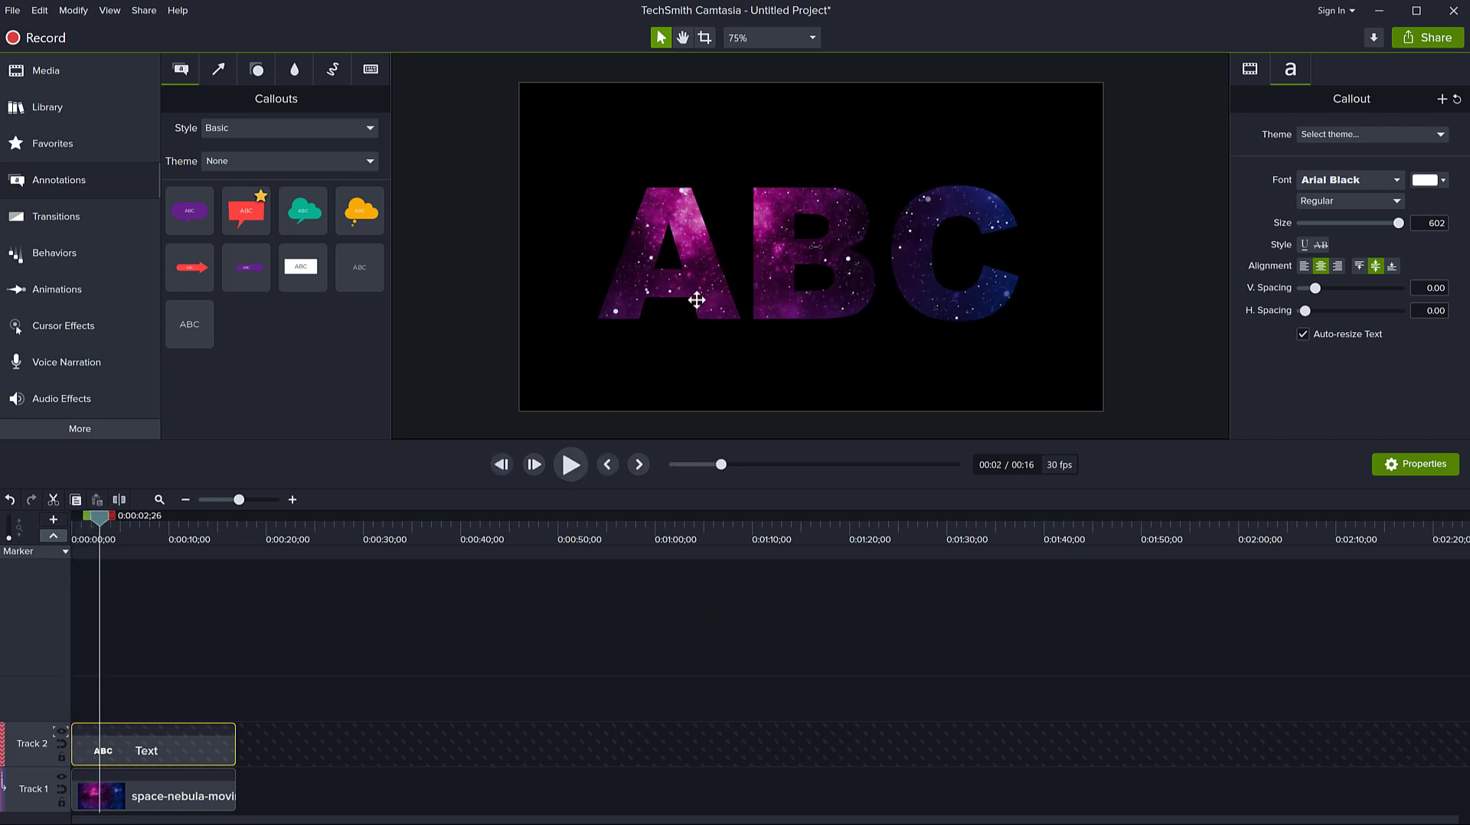
{"action": "left_click", "coordinate": [702, 292]}
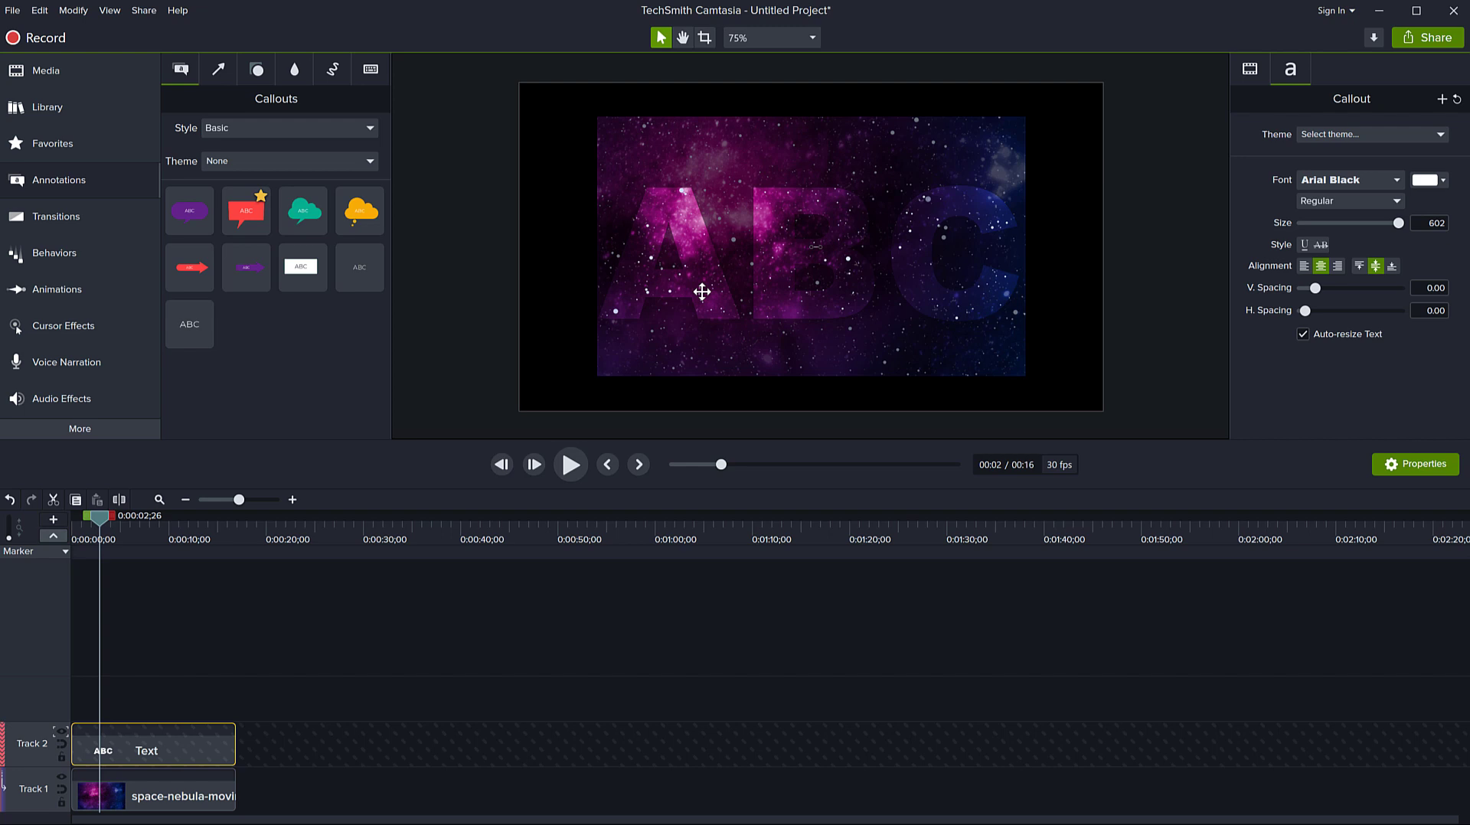
{"action": "type", "text": "SPACE"}
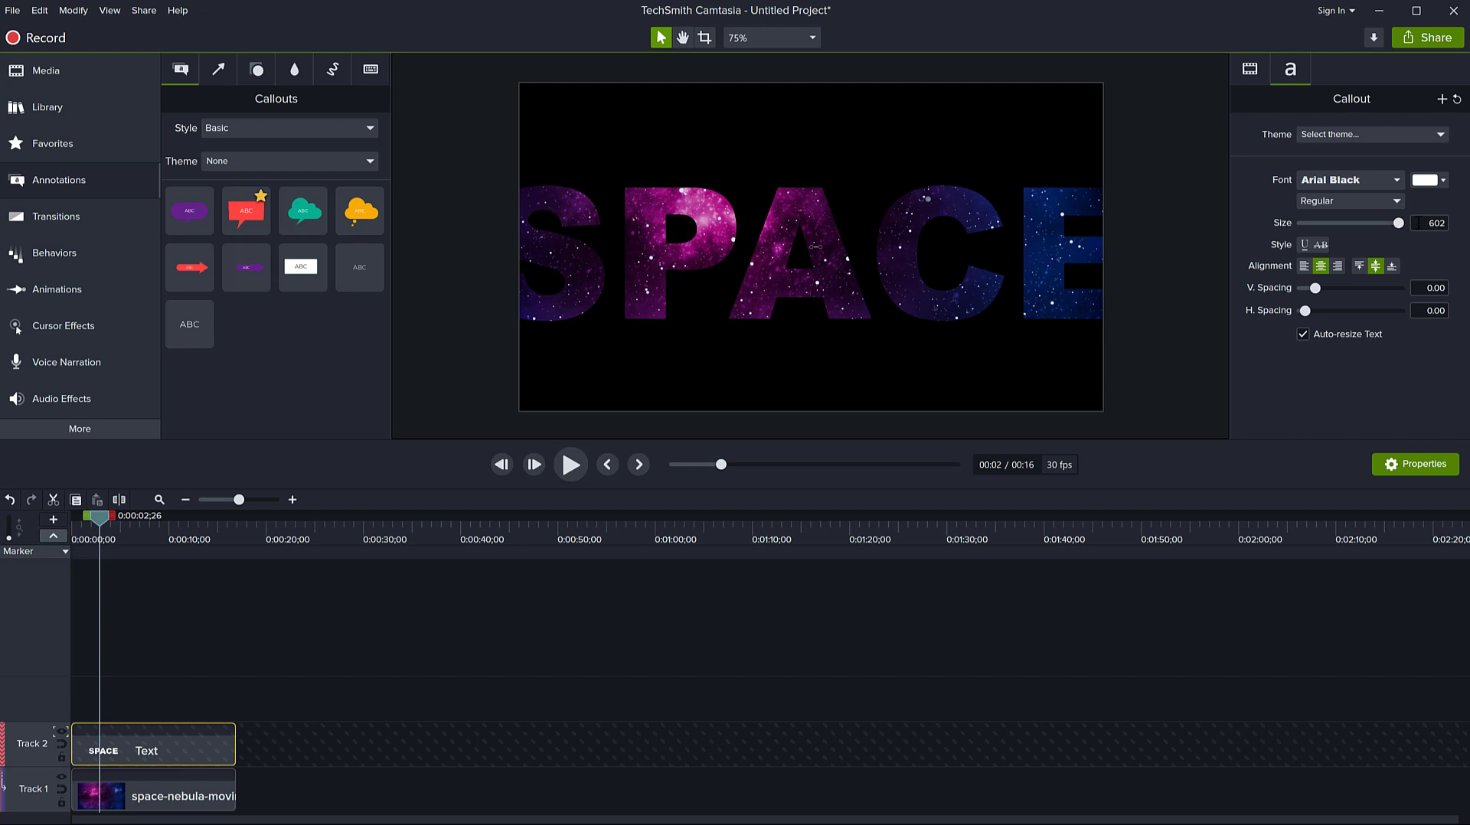
Set the SPACE text size to 500 and reselect the callout
{"action": "left_click_drag", "start_coordinate": [1420, 223], "coordinate": [1455, 228]}
{"action": "type", "text": "500"}
{"action": "left_click", "coordinate": [485, 311]}
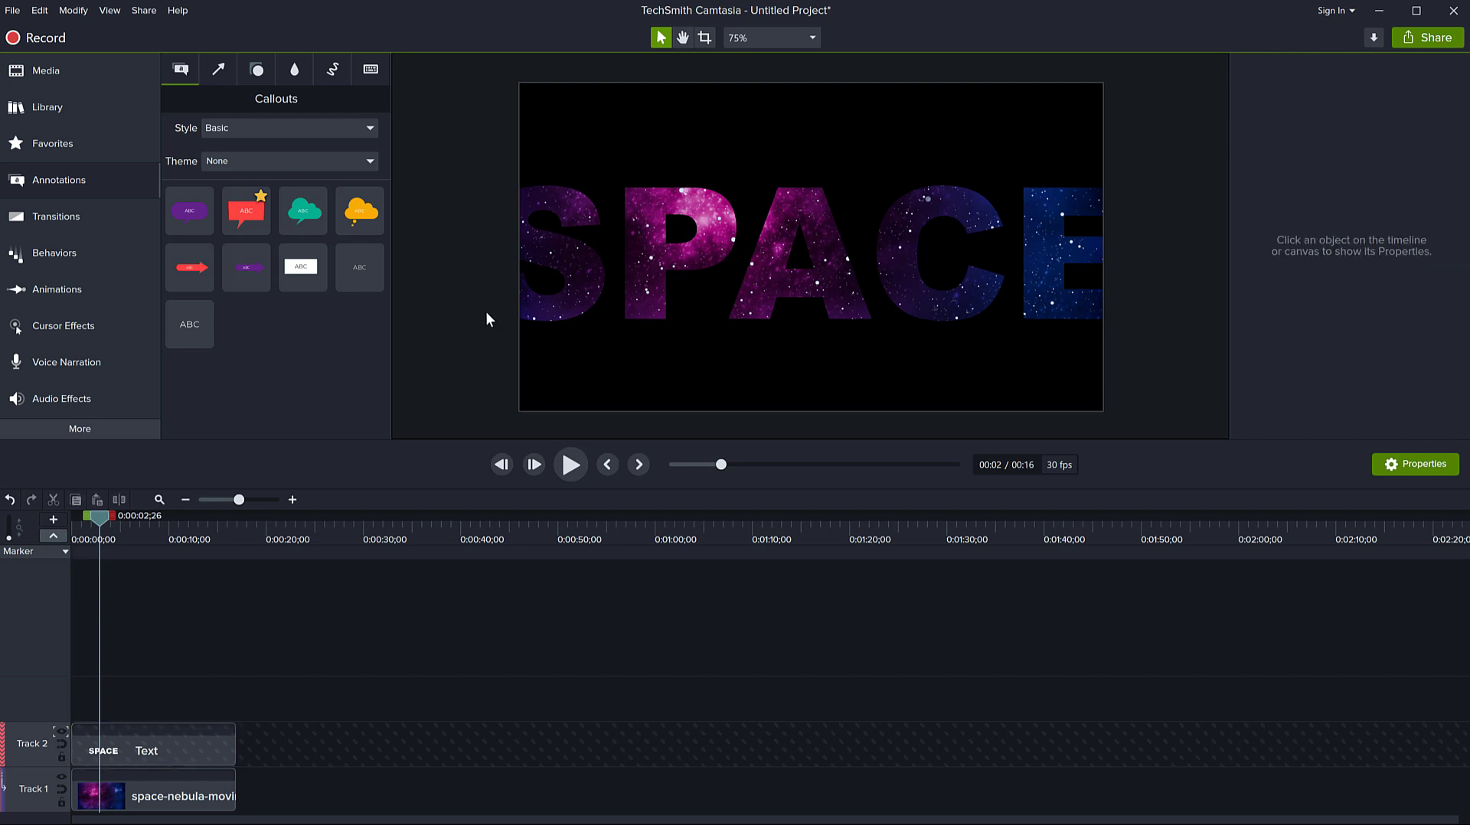
{"action": "left_click", "coordinate": [541, 301]}
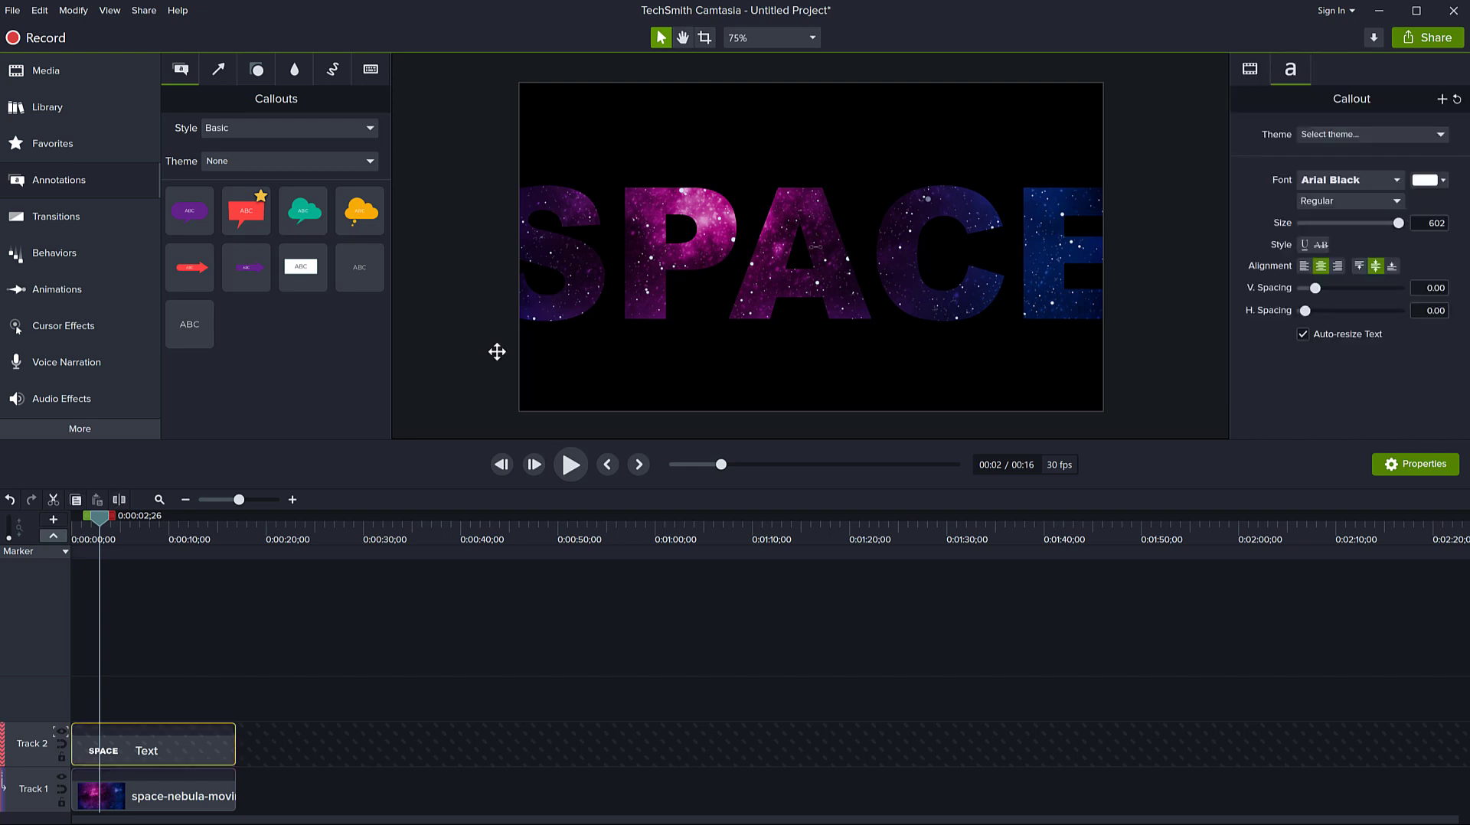
Set Track 2's track matte mode to None and zoom the canvas out
{"action": "left_click", "coordinate": [63, 735]}
{"action": "left_click", "coordinate": [95, 771]}
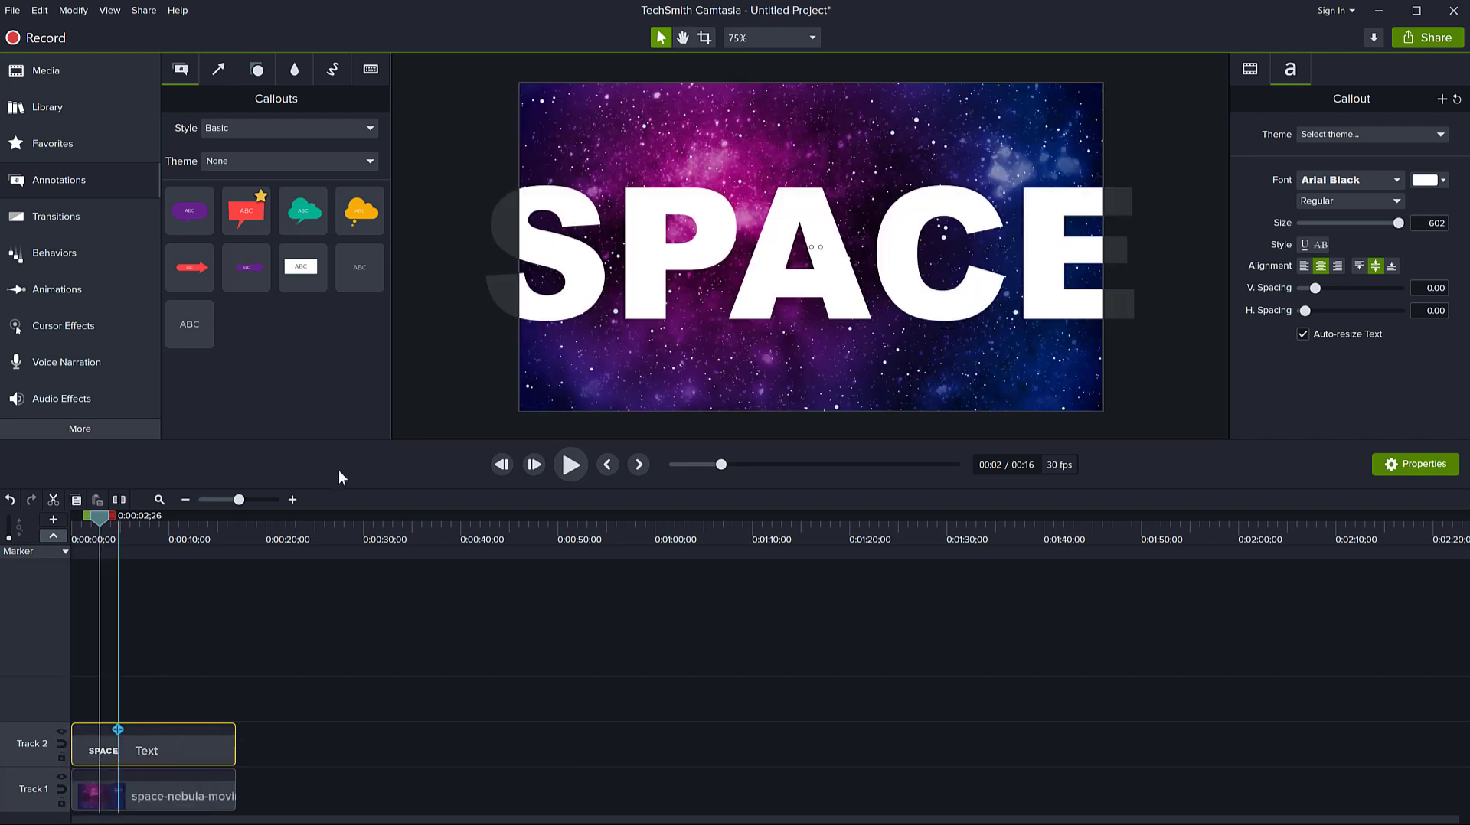
{"action": "scroll", "coordinate": [477, 291], "scroll_direction": "down", "scroll_amount": 4}
{"action": "scroll", "coordinate": [477, 291], "scroll_direction": "down", "scroll_amount": 1}
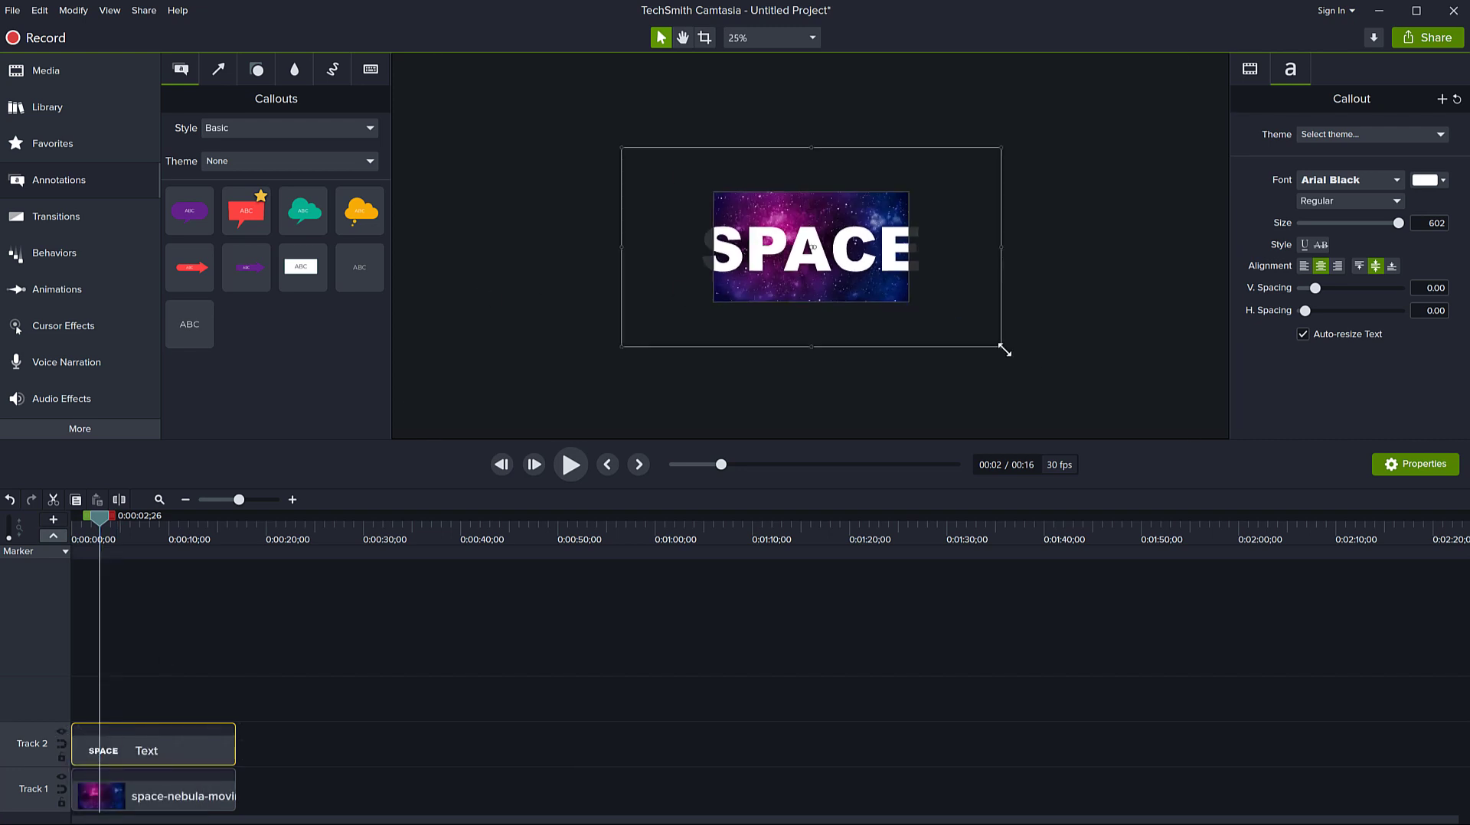
Resize the white SPACE text to 506 so all letters fit inside the frame
{"action": "left_click_drag", "start_coordinate": [999, 349], "coordinate": [975, 325]}
{"action": "left_click_drag", "start_coordinate": [966, 176], "coordinate": [926, 191]}
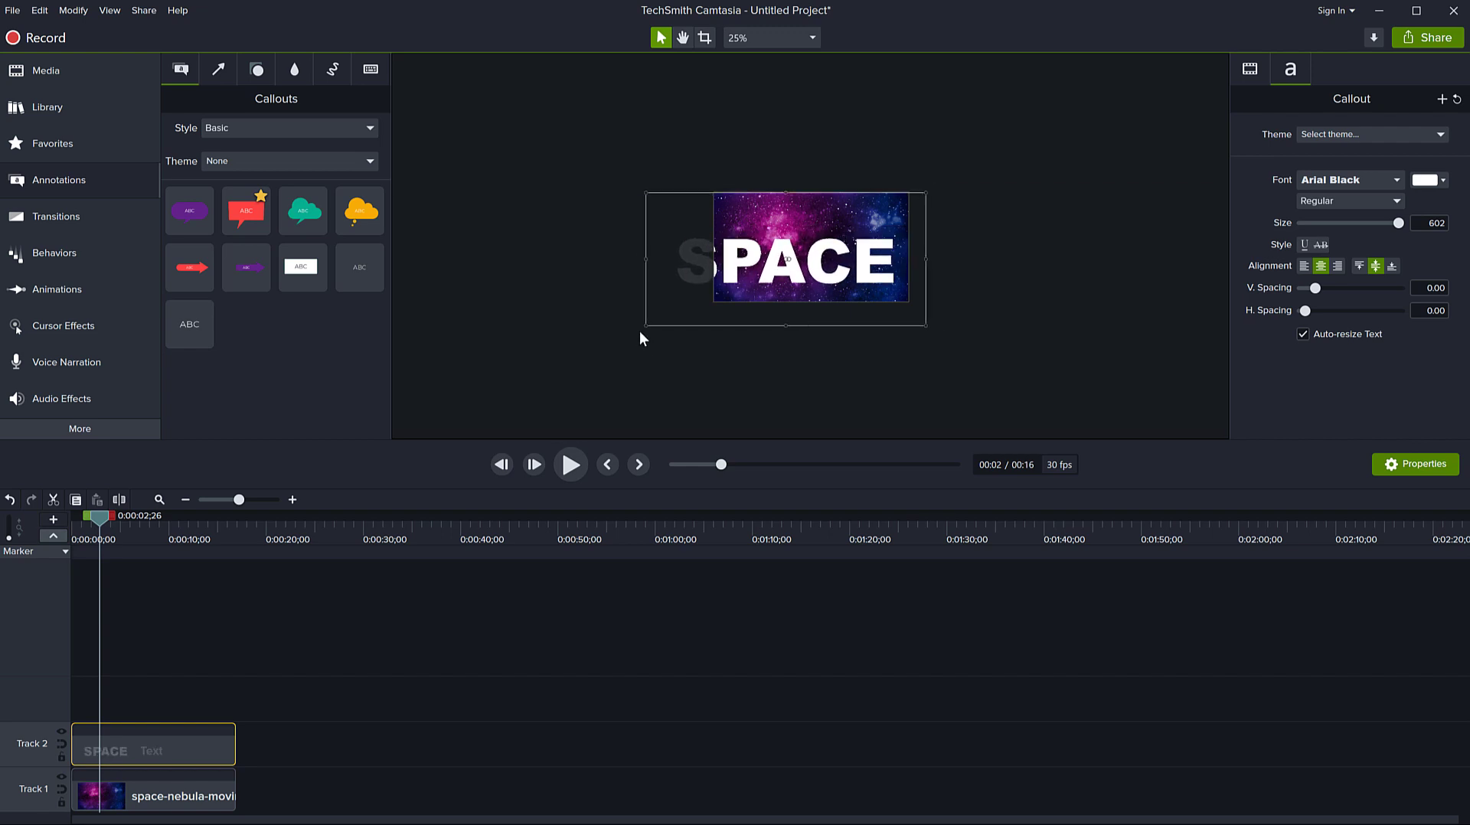
{"action": "left_click_drag", "start_coordinate": [643, 334], "coordinate": [723, 296]}
{"action": "left_click_drag", "start_coordinate": [926, 192], "coordinate": [916, 194]}
{"action": "left_click_drag", "start_coordinate": [802, 223], "coordinate": [790, 227]}
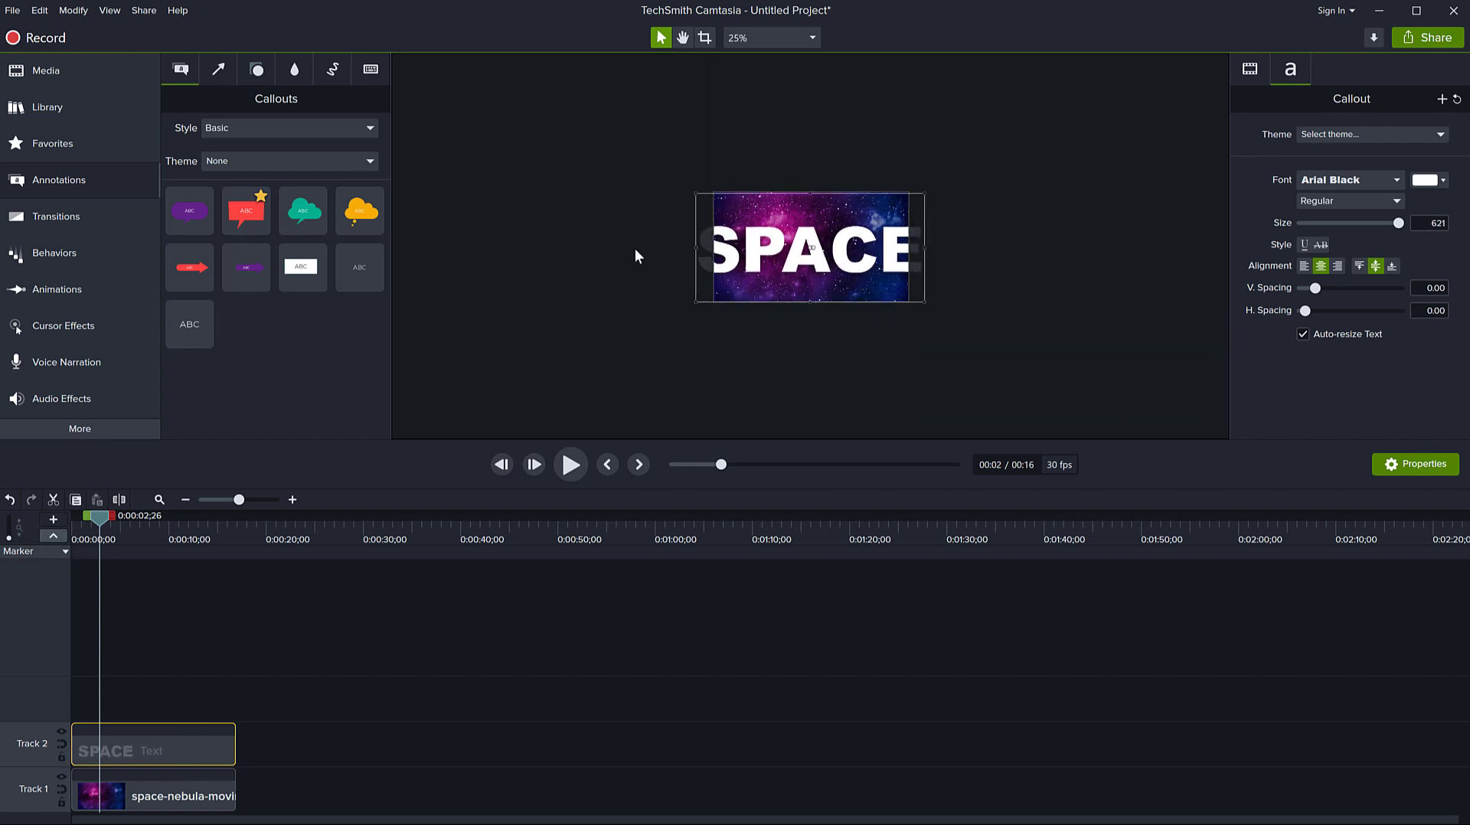
{"action": "scroll", "coordinate": [636, 248], "scroll_direction": "up", "scroll_amount": 3}
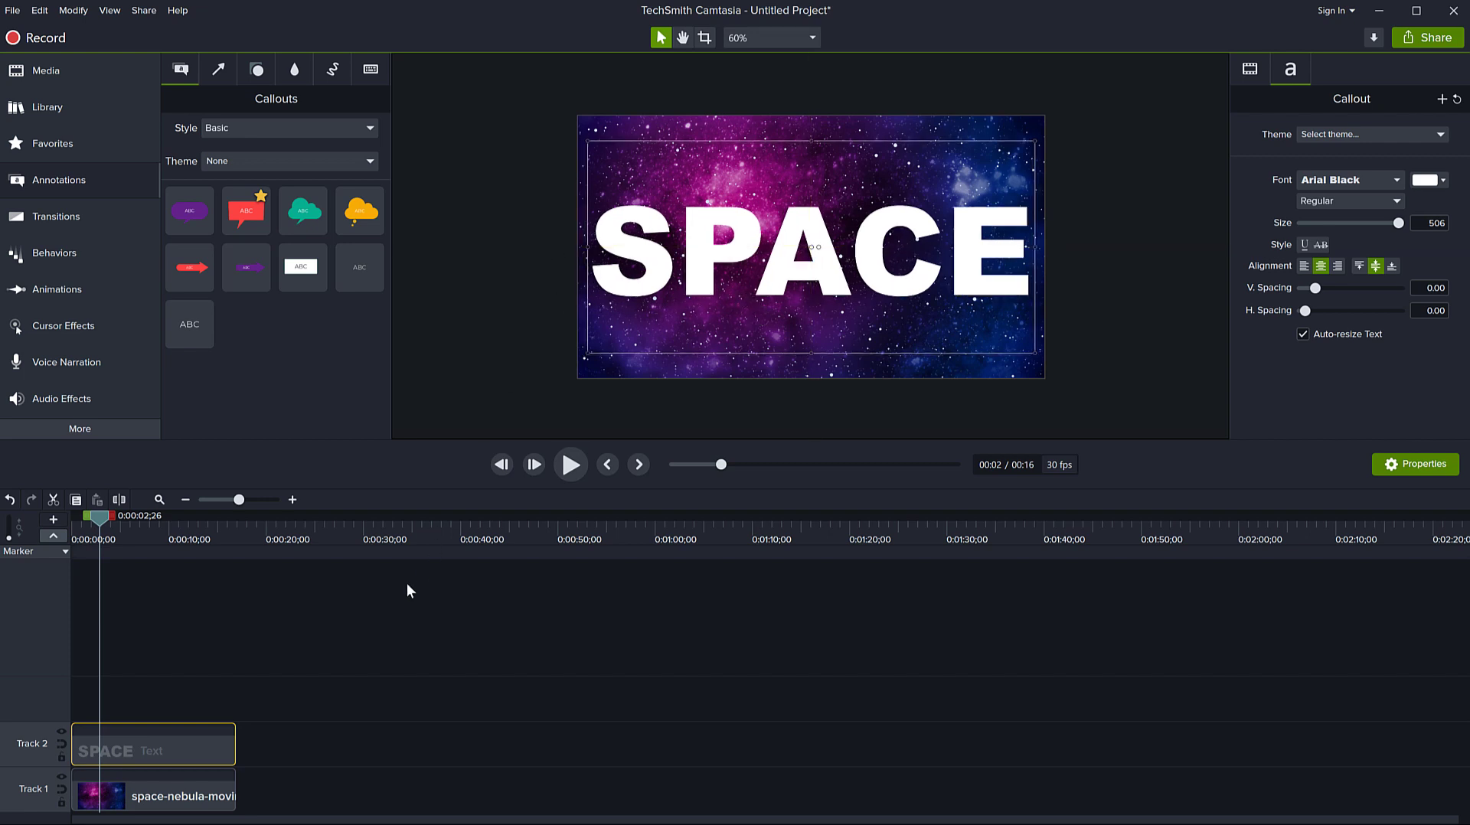
Set Track 2's matte to Alpha again and preview the SPACE-masked nebula from the start
{"action": "left_click", "coordinate": [61, 744]}
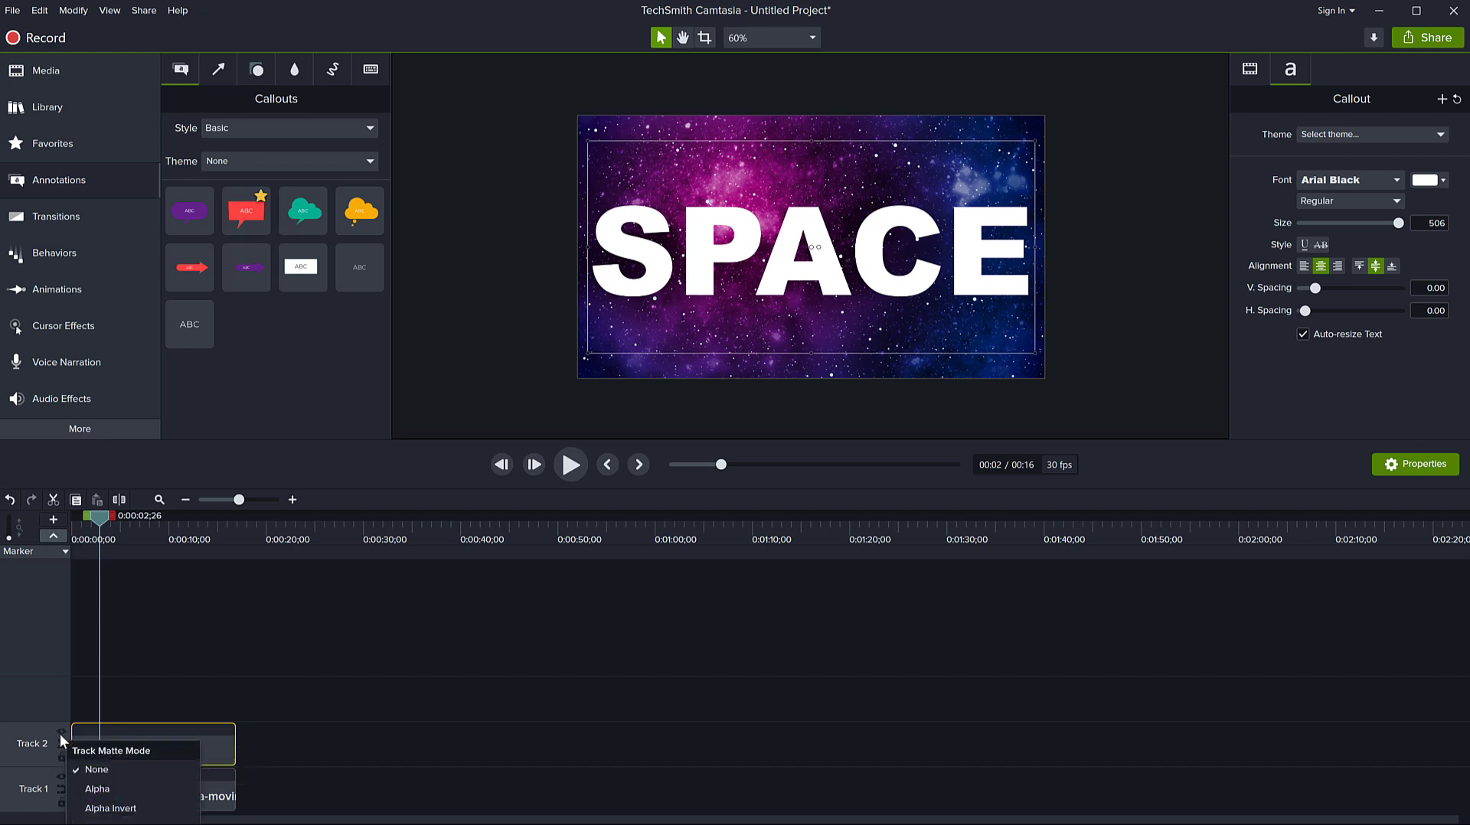
{"action": "left_click", "coordinate": [119, 792]}
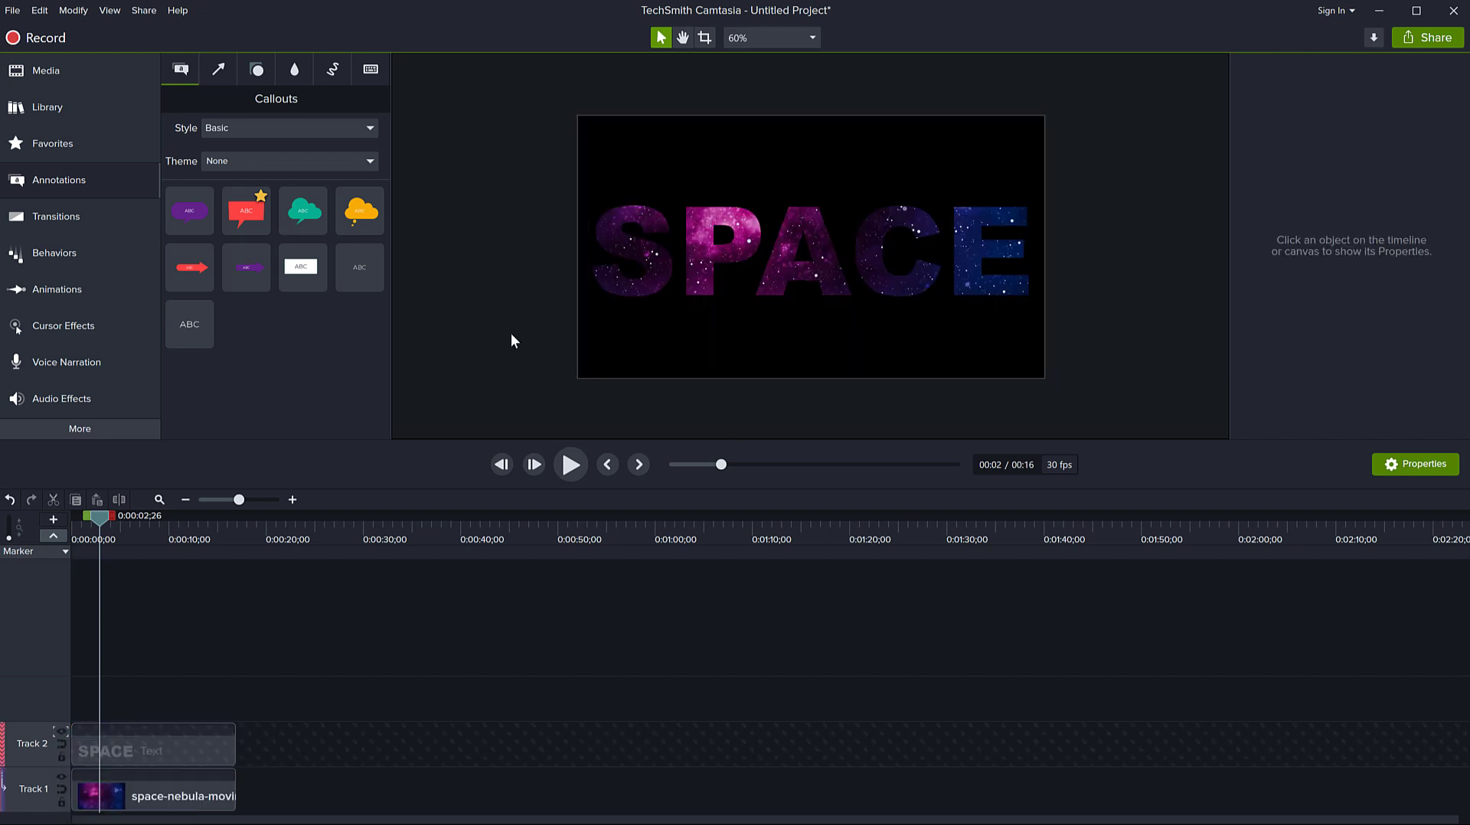
{"action": "left_click", "coordinate": [69, 517]}
{"action": "key", "text": "space"}
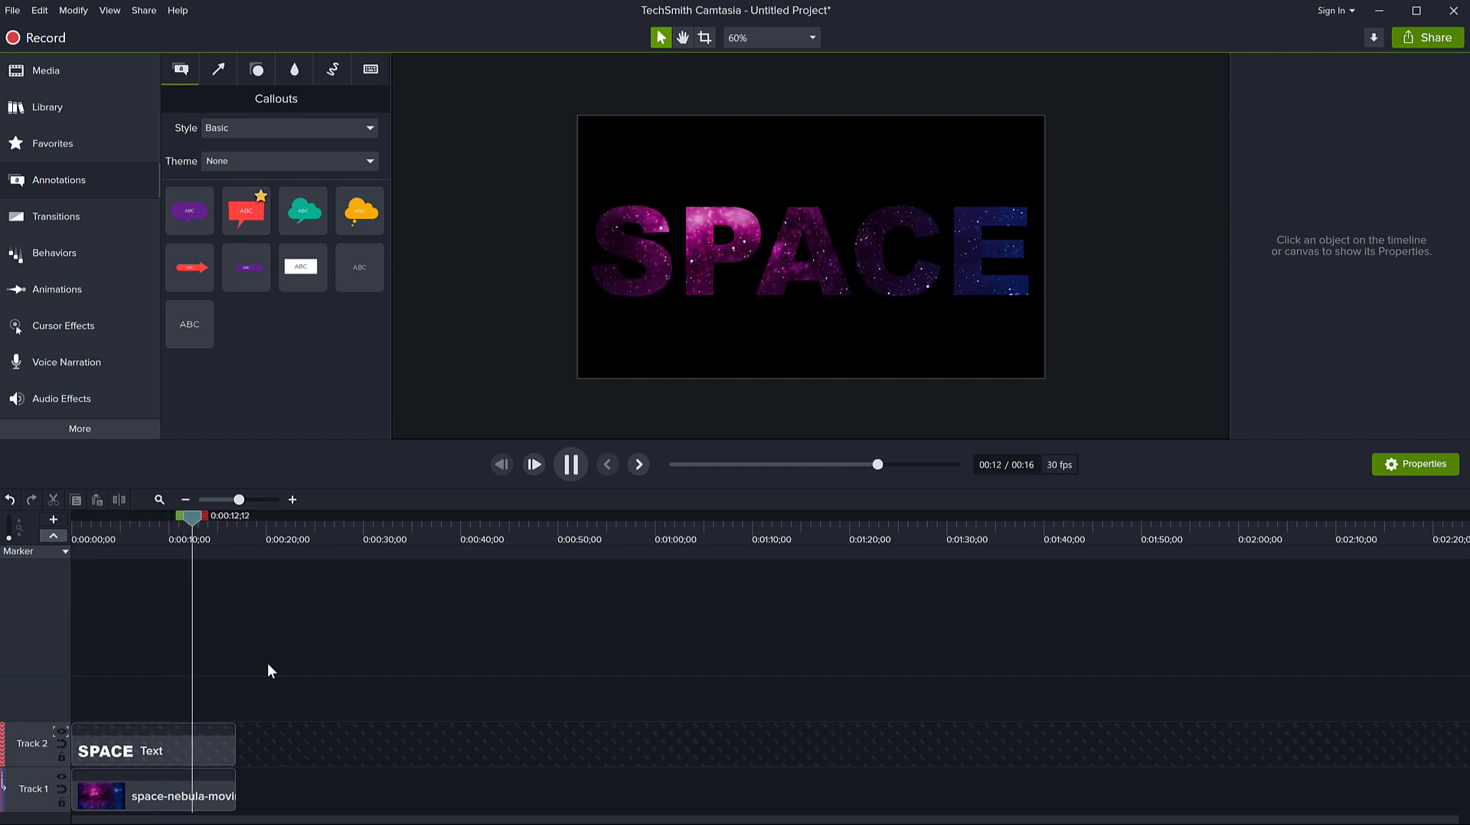
{"action": "key", "text": "space"}
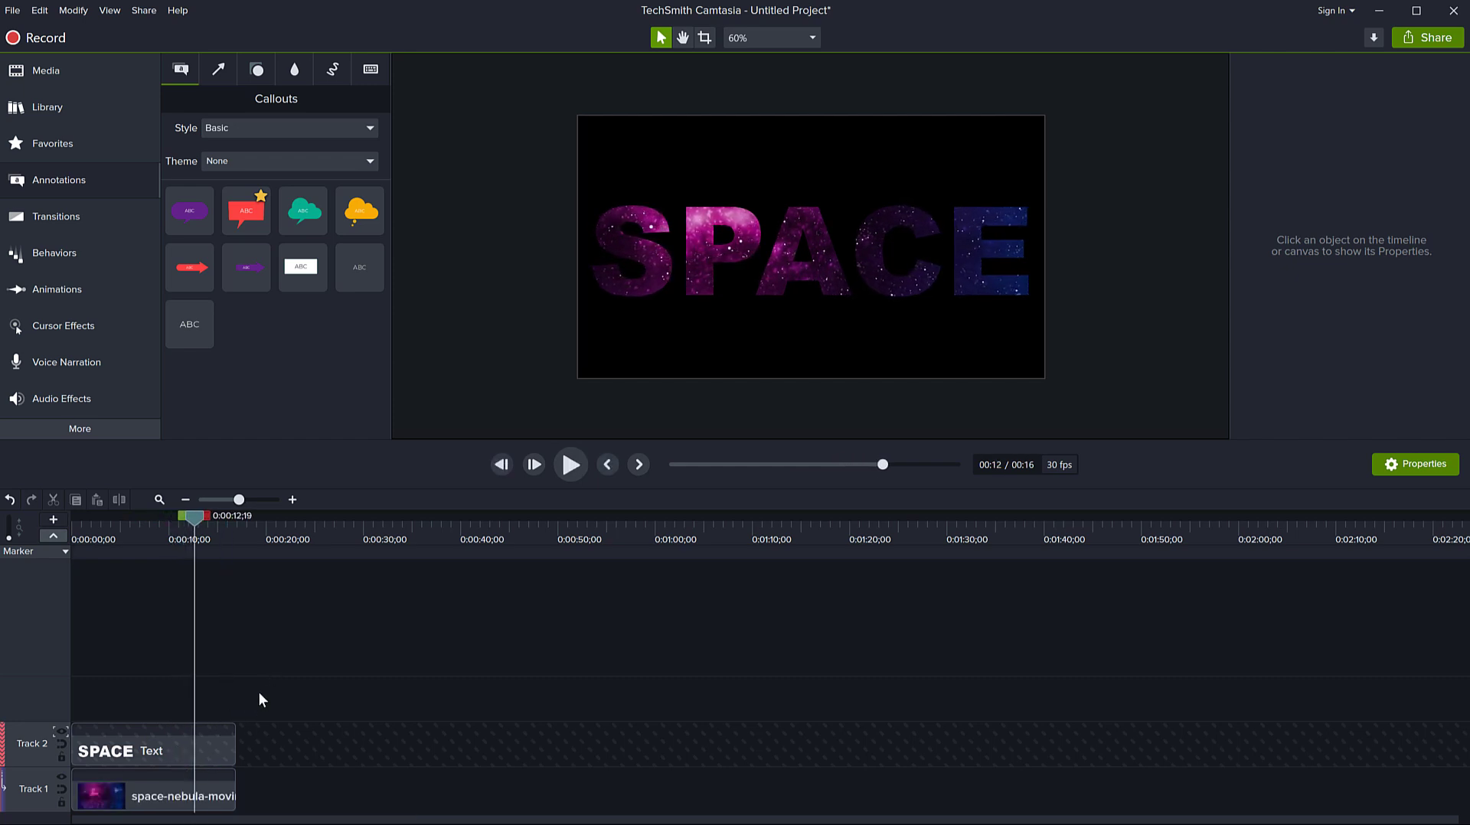
Group the SPACE text and nebula clips into Group 1, then expand and collapse it
{"action": "left_click_drag", "start_coordinate": [260, 691], "coordinate": [115, 808]}
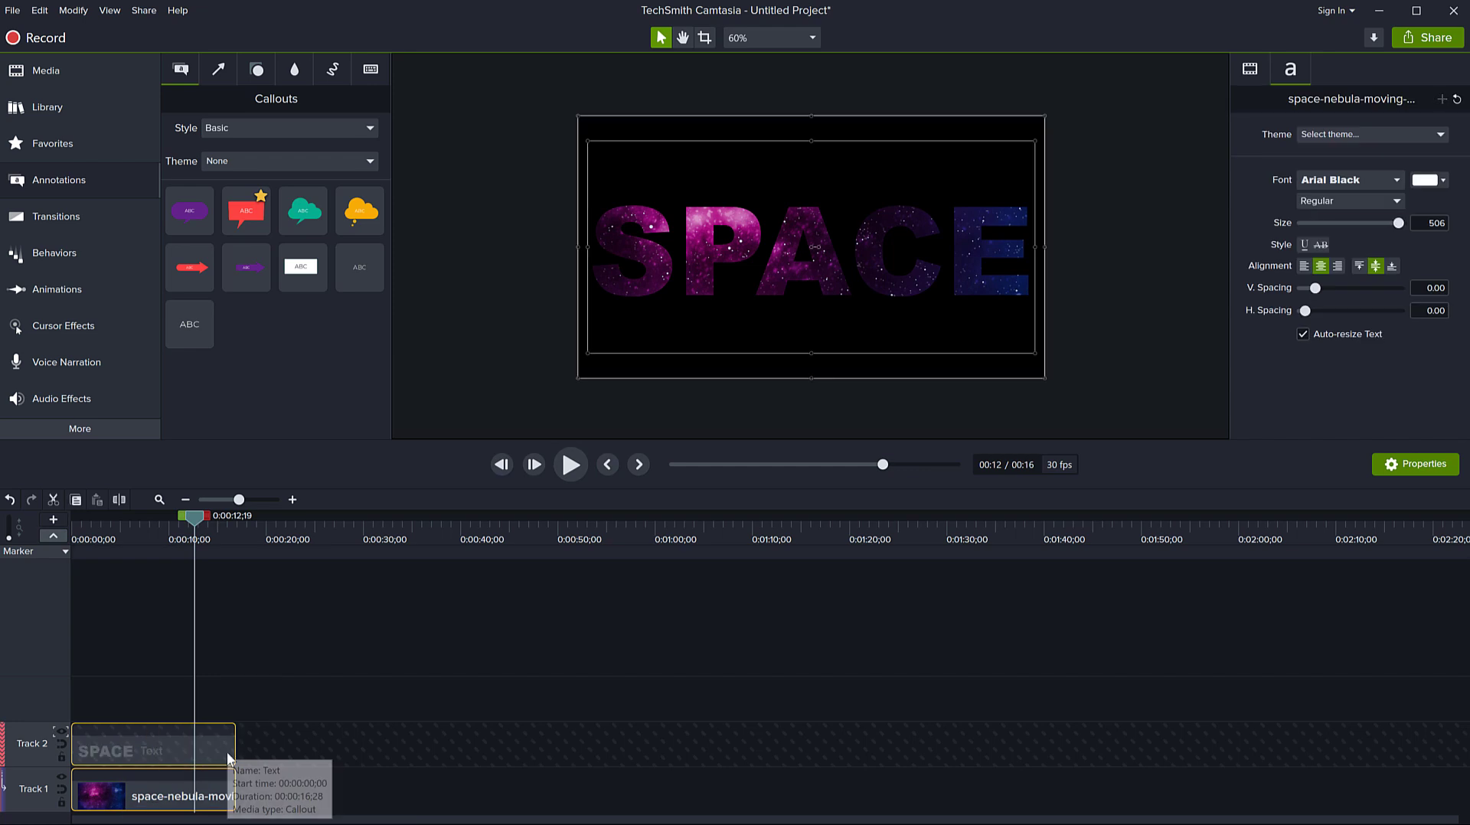
{"action": "right_click", "coordinate": [129, 750]}
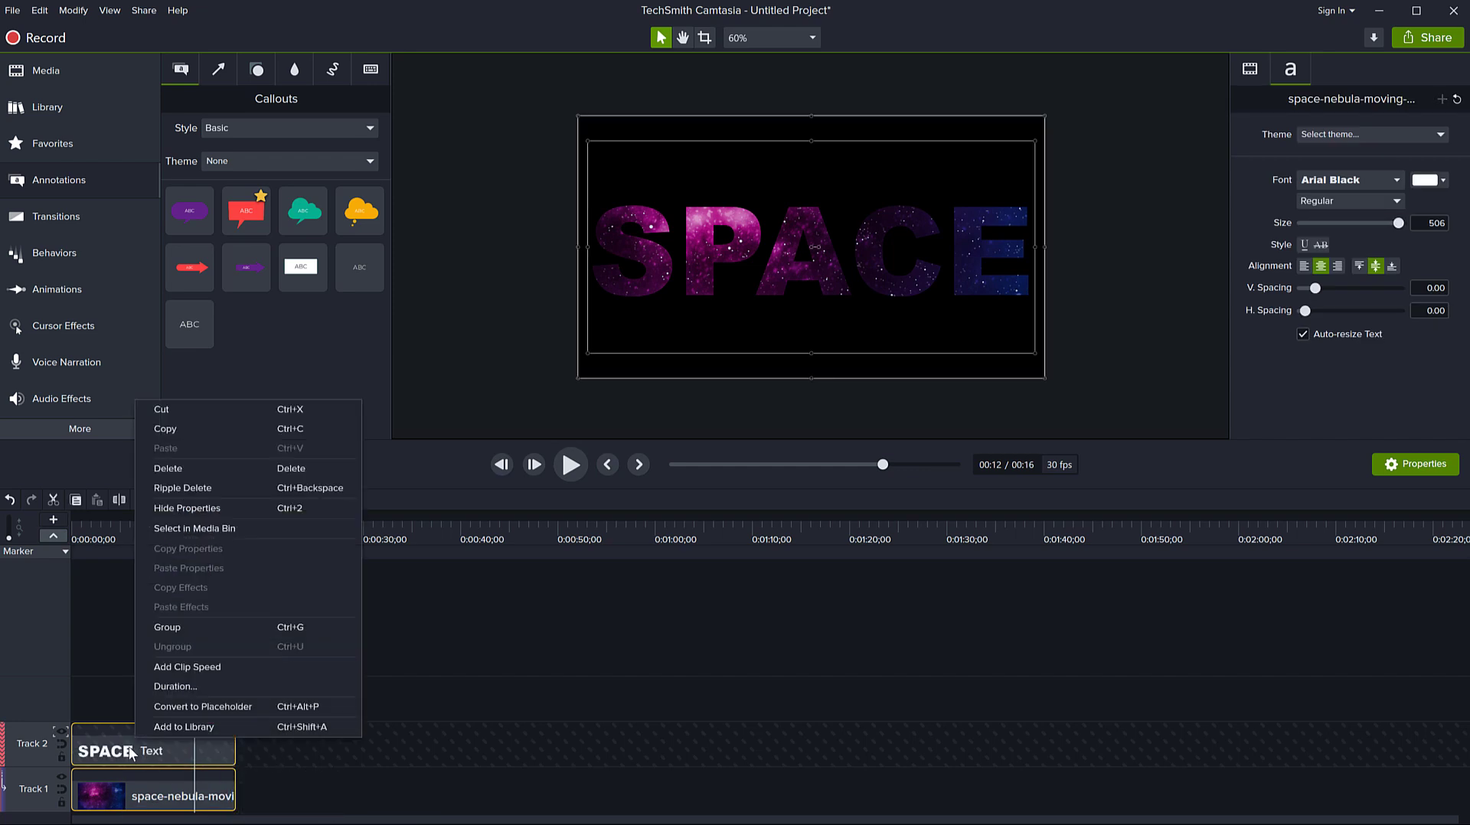
{"action": "left_click", "coordinate": [157, 627]}
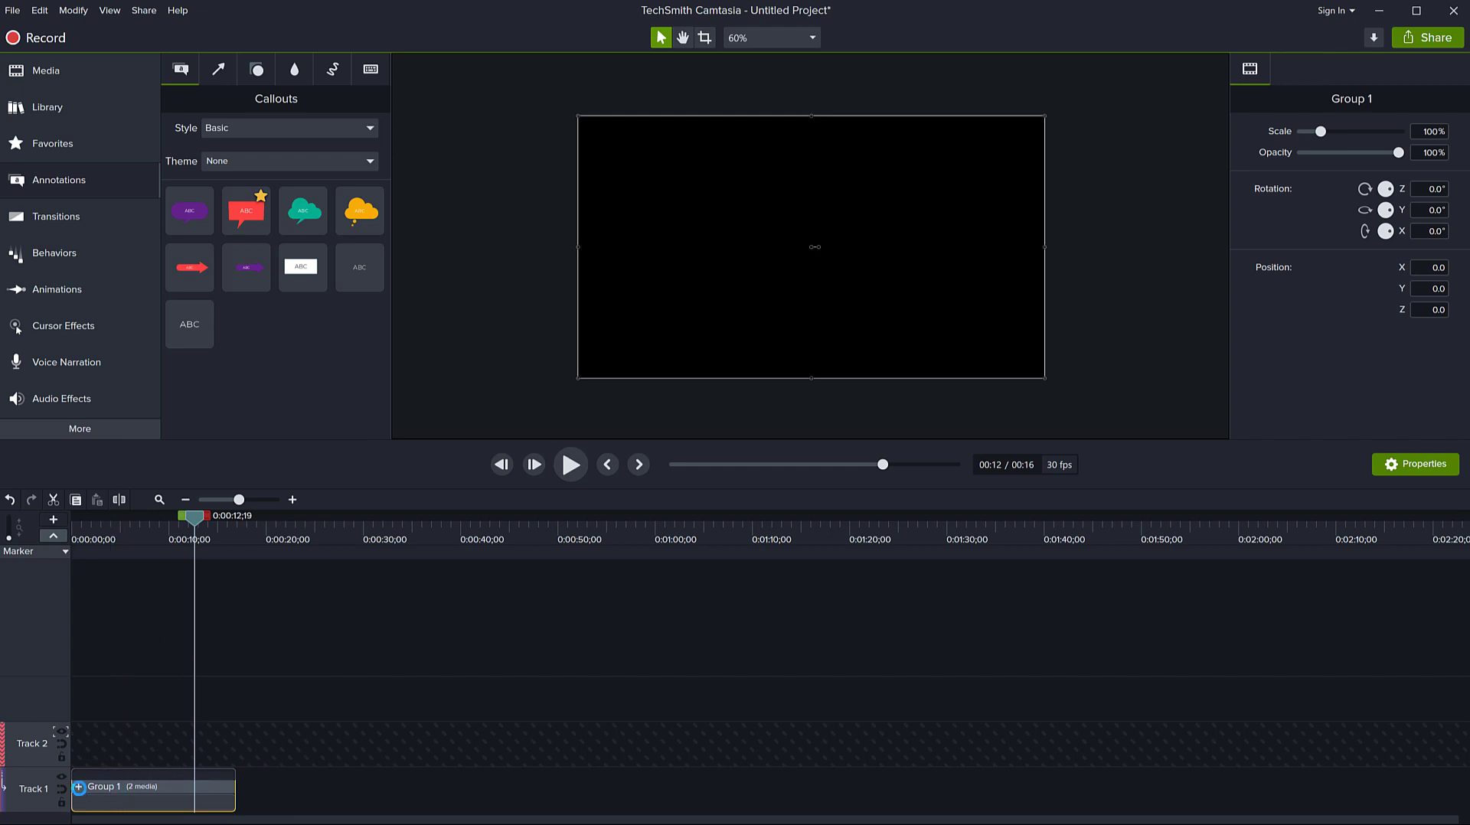
{"action": "left_click", "coordinate": [79, 787]}
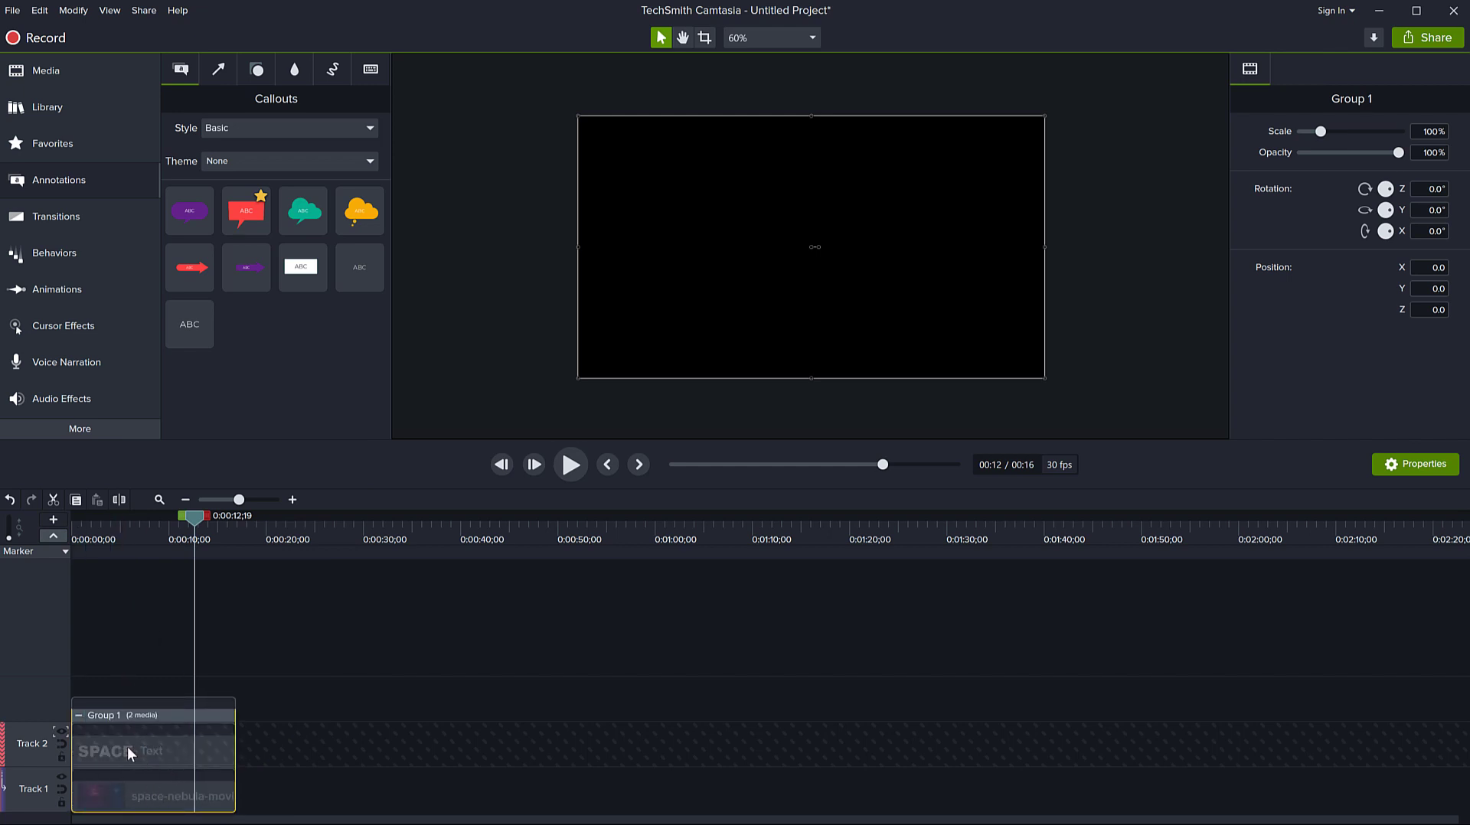
{"action": "left_click", "coordinate": [79, 714]}
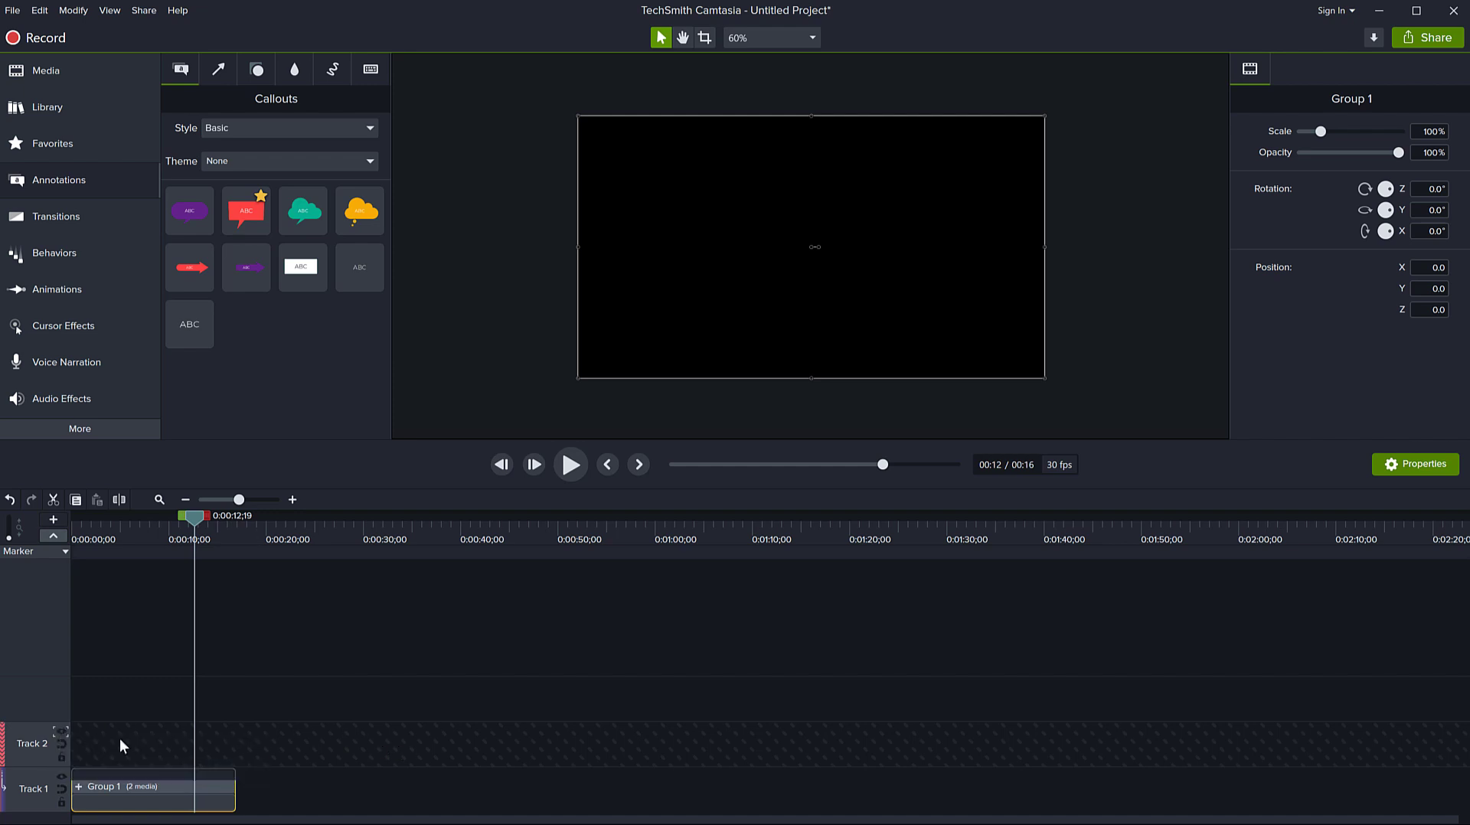
Inspect Group 1, then set Track 2's Track Matte Mode to None
{"action": "left_click", "coordinate": [78, 787]}
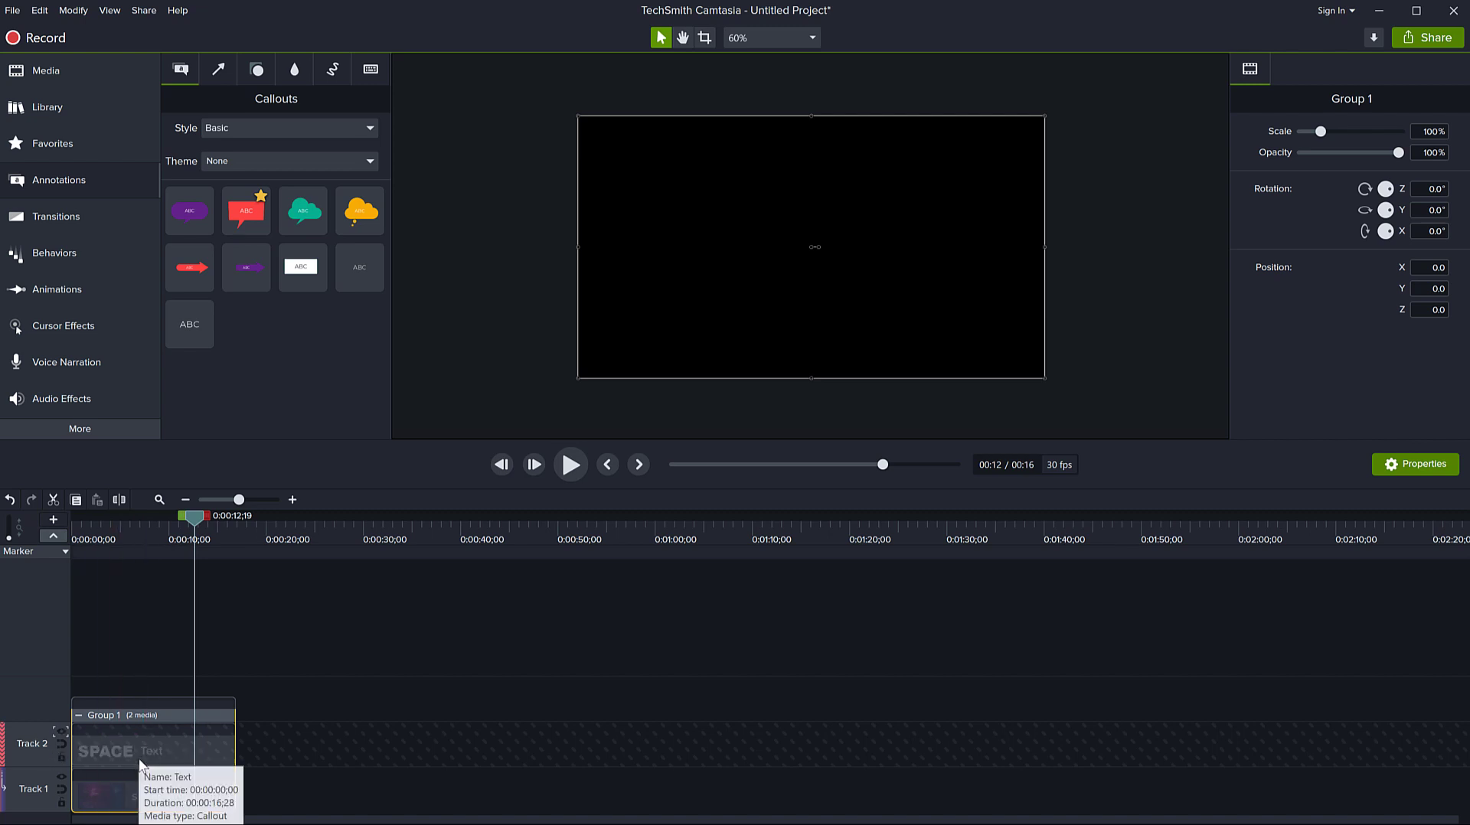
{"action": "left_click", "coordinate": [78, 715]}
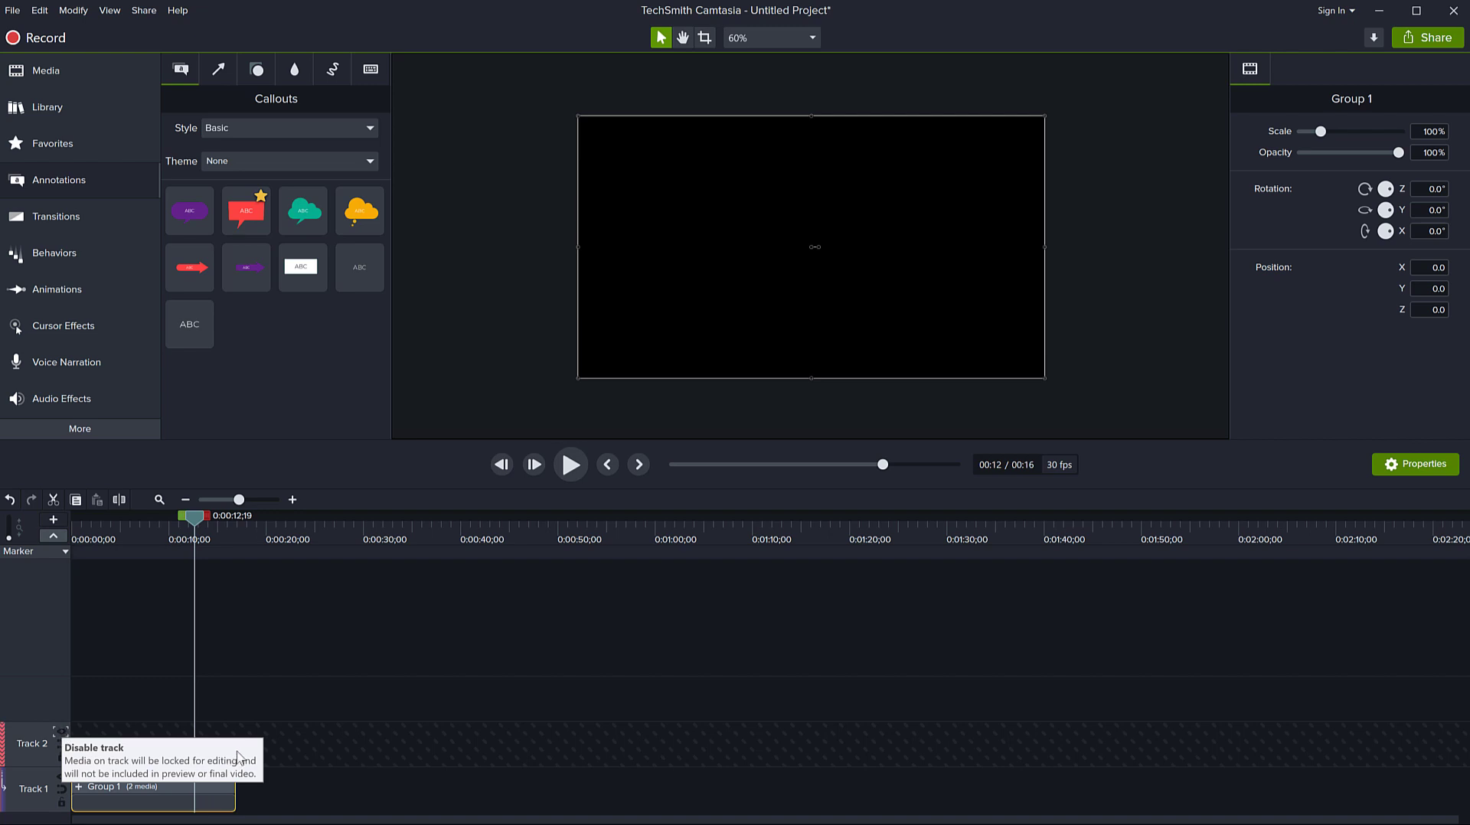
{"action": "left_click", "coordinate": [62, 730]}
{"action": "left_click", "coordinate": [85, 763]}
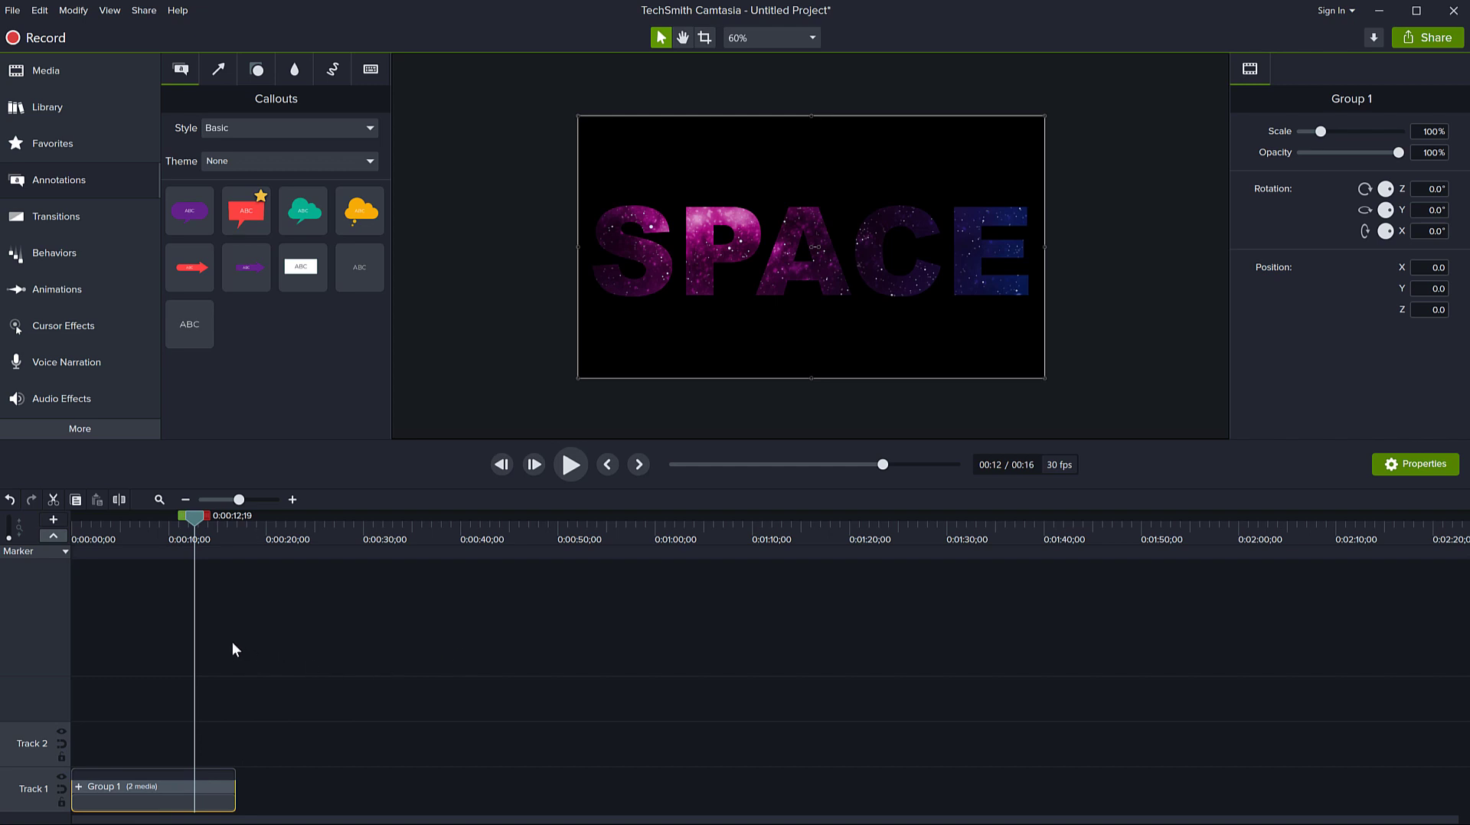
Scrub the preview and try moving and resizing the SPACE group, then make Track 1 much taller
{"action": "left_click_drag", "start_coordinate": [176, 519], "coordinate": [52, 562]}
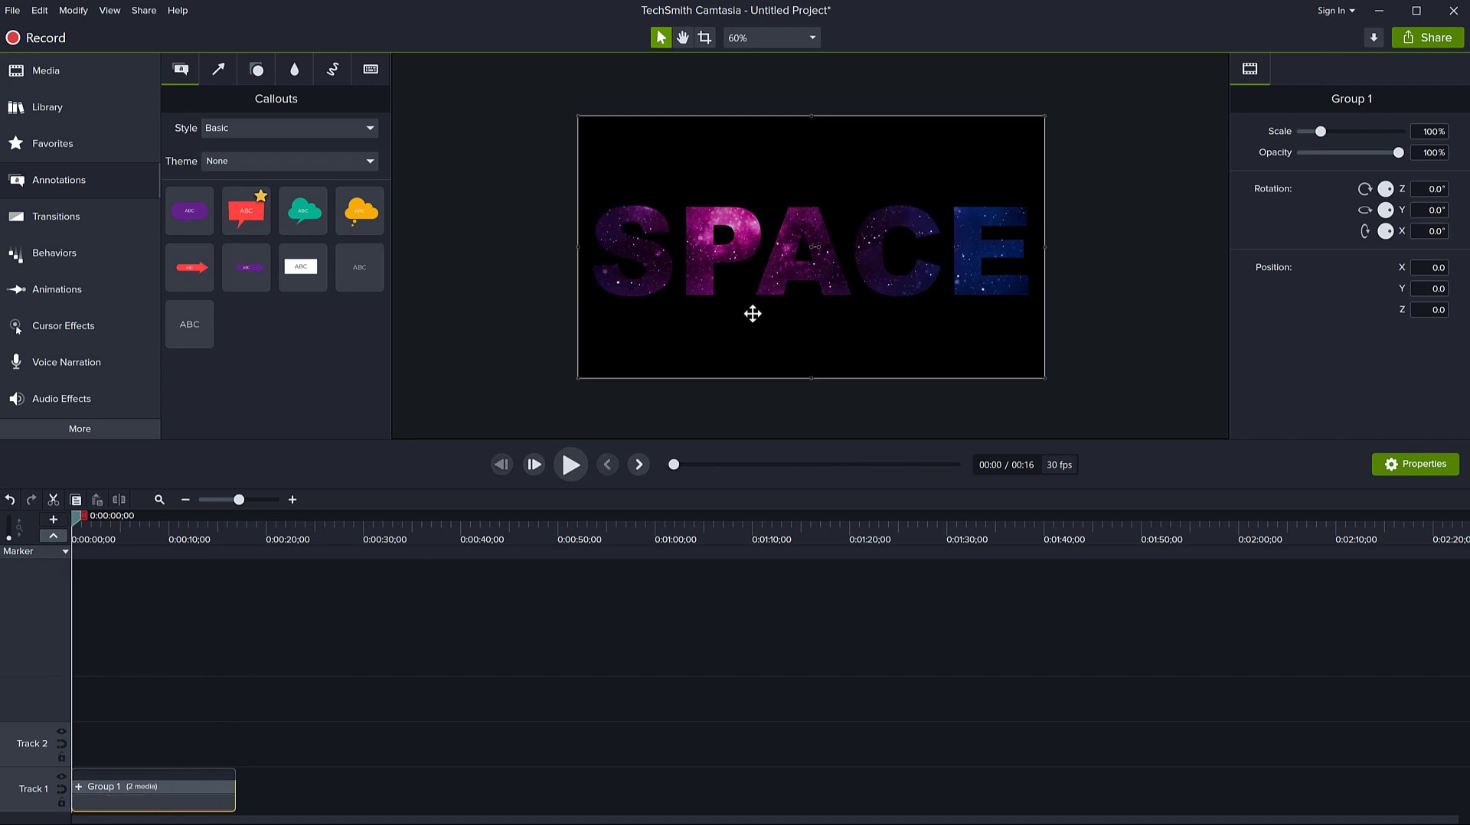
{"action": "left_click", "coordinate": [555, 285]}
{"action": "left_click", "coordinate": [650, 288]}
{"action": "left_click_drag", "start_coordinate": [725, 288], "coordinate": [774, 272]}
{"action": "left_click_drag", "start_coordinate": [1016, 358], "coordinate": [1045, 378]}
{"action": "left_click_drag", "start_coordinate": [39, 750], "coordinate": [41, 658]}
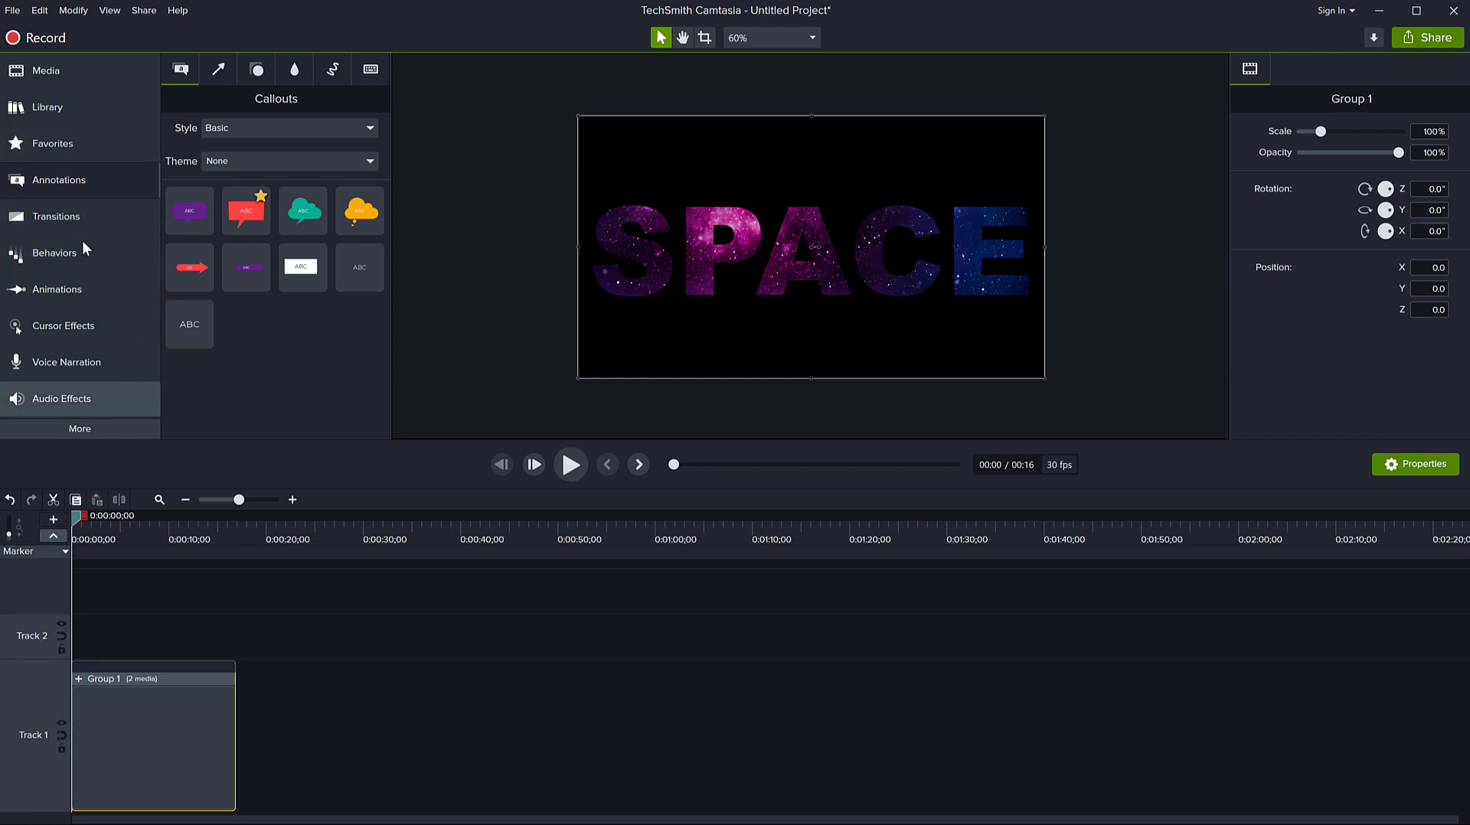
Apply a Custom animation to Group 1 that scales SPACE up at its end, then replay it
{"action": "left_click", "coordinate": [61, 433]}
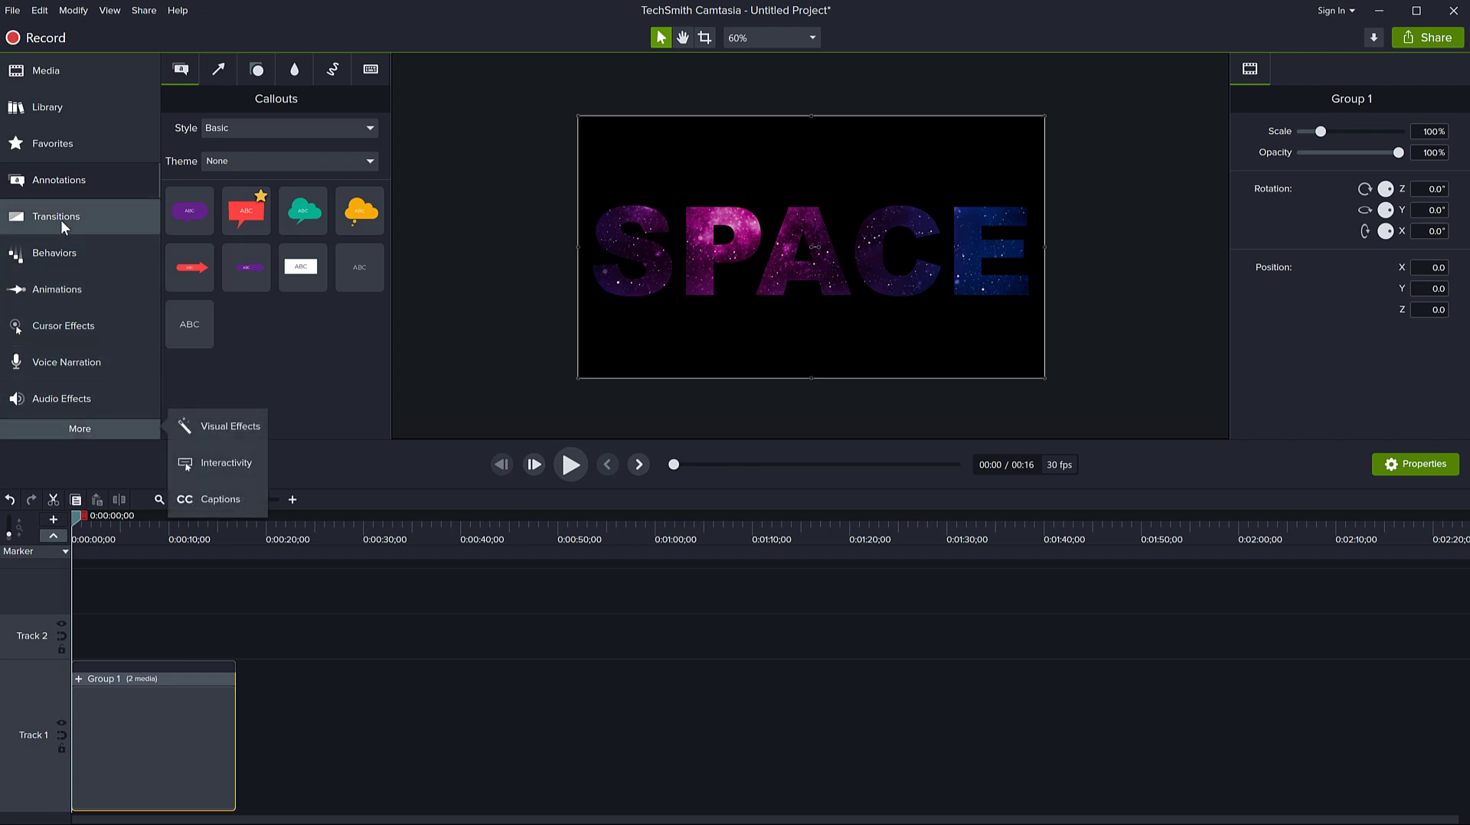
{"action": "left_click", "coordinate": [58, 262]}
{"action": "left_click", "coordinate": [55, 287]}
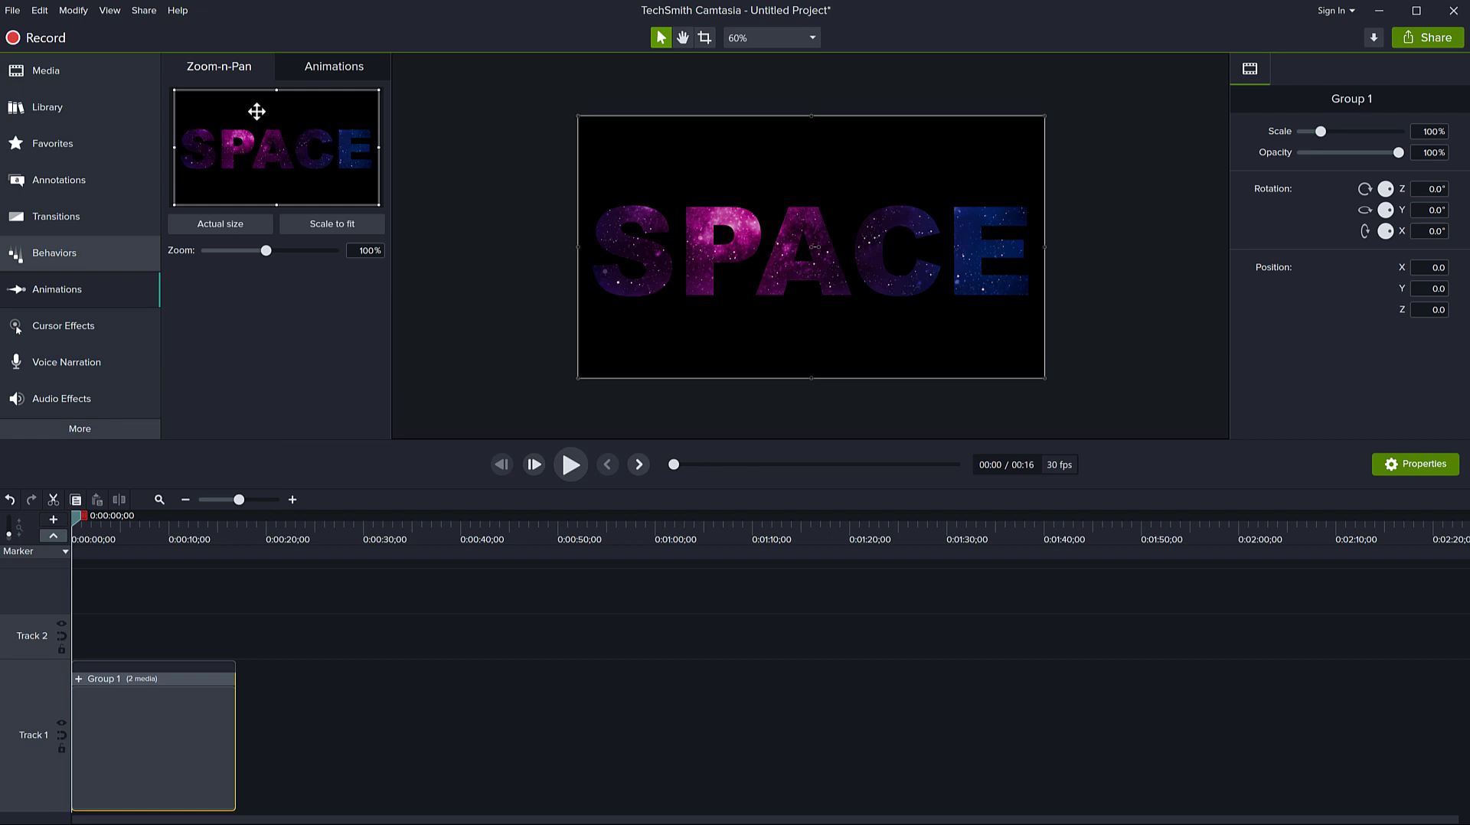
{"action": "left_click", "coordinate": [317, 63]}
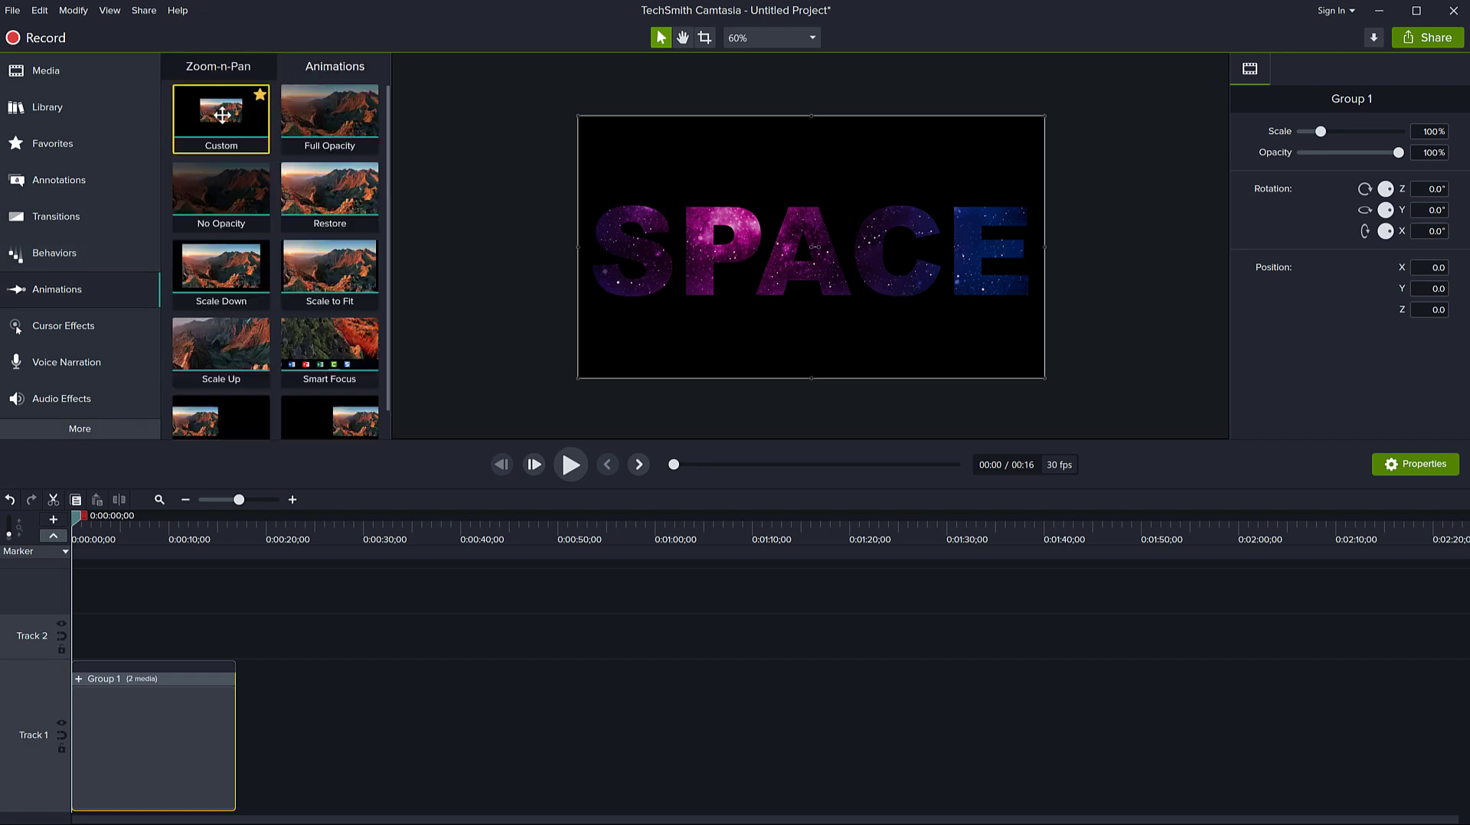
{"action": "left_click_drag", "start_coordinate": [222, 115], "coordinate": [232, 748]}
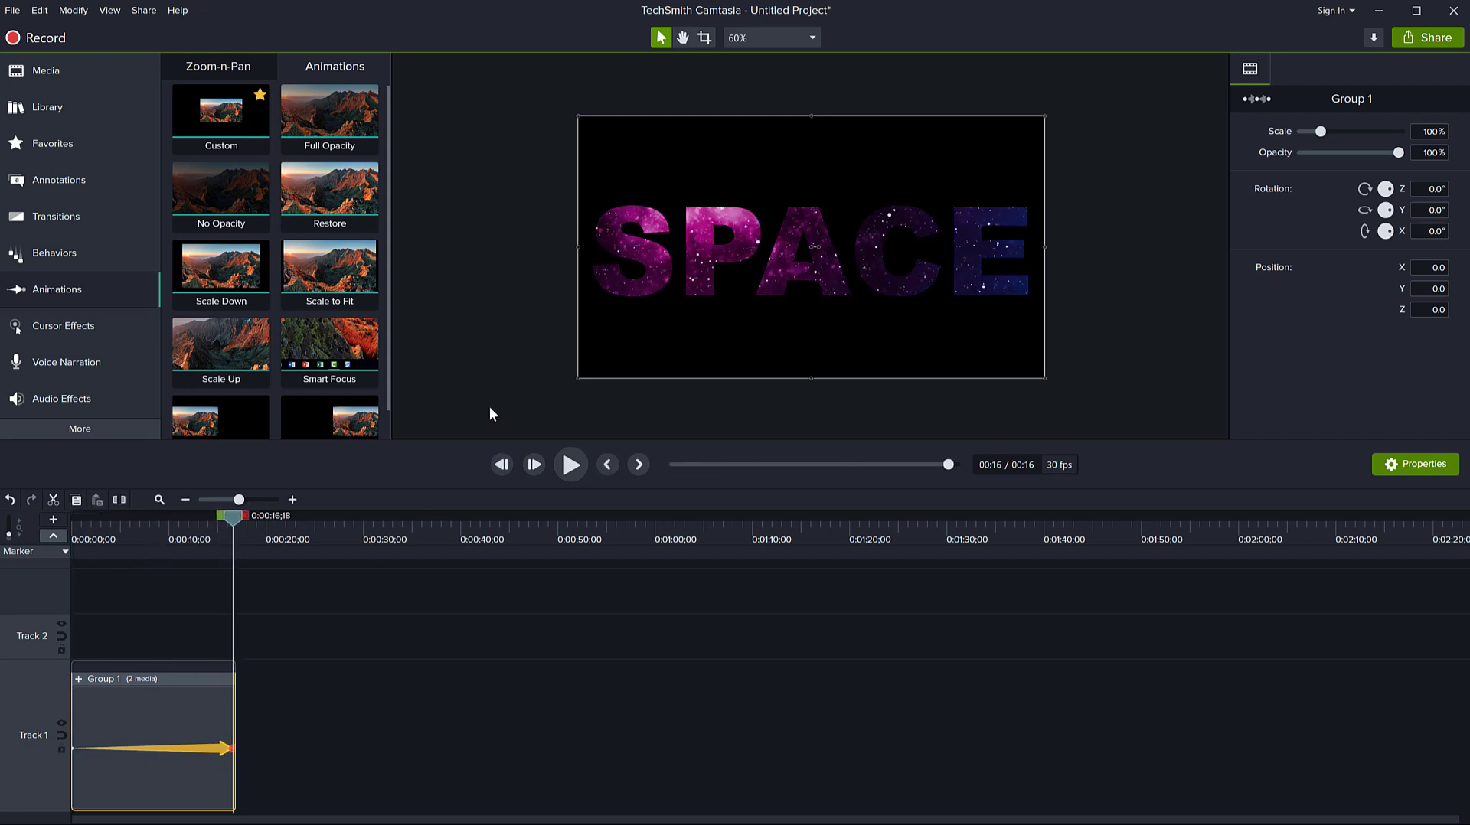
{"action": "left_click_drag", "start_coordinate": [579, 378], "coordinate": [73, 522]}
{"action": "key", "text": "space"}
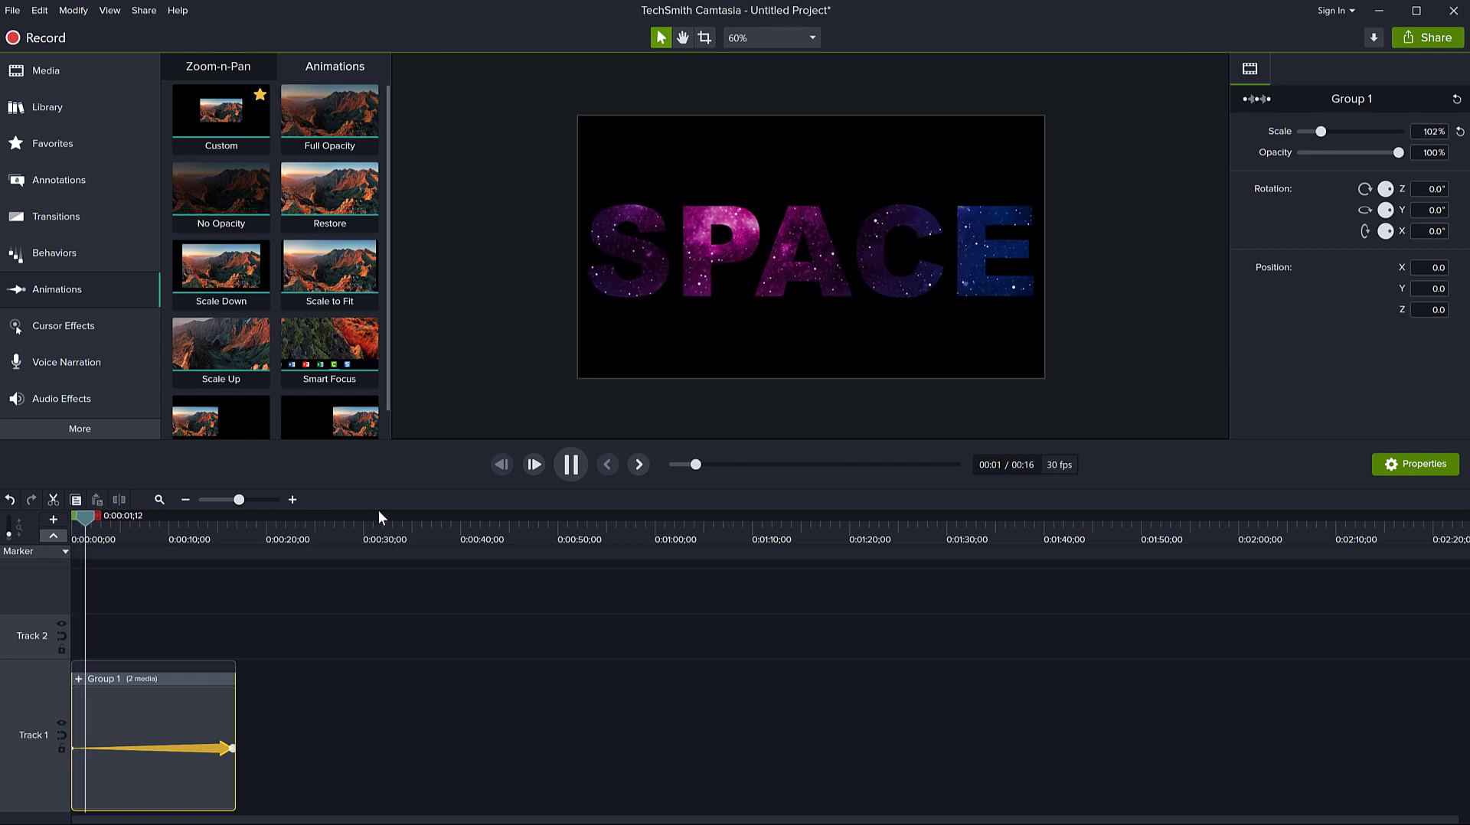